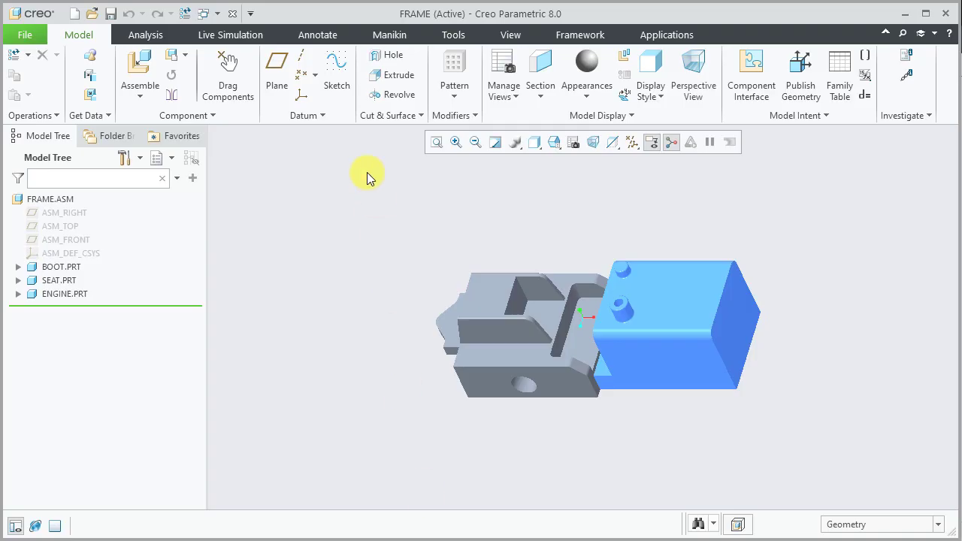
# Confirm modelcheck_dir points to the CUSTOM_MC_CONFIG folder, then show the Environment options
pyautogui.click(23, 34)
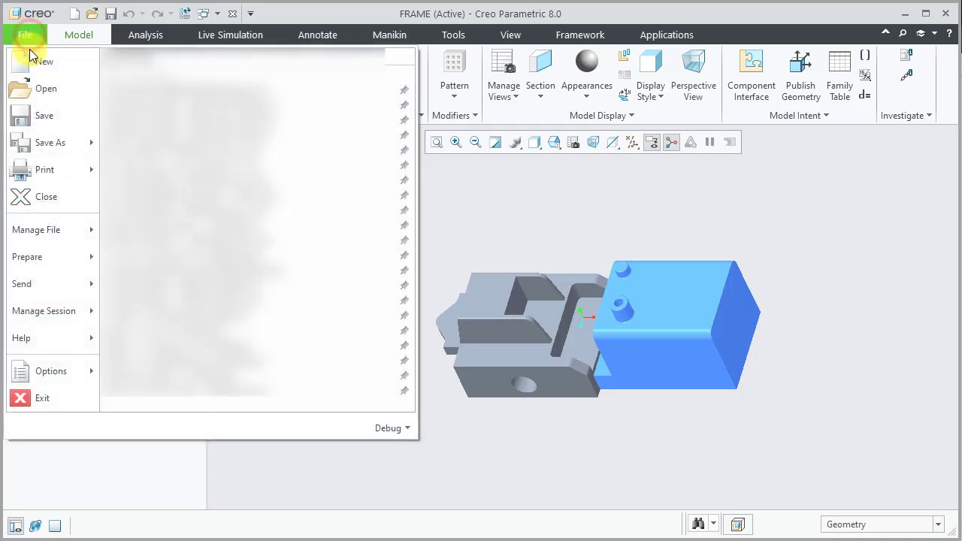
pyautogui.click(23, 372)
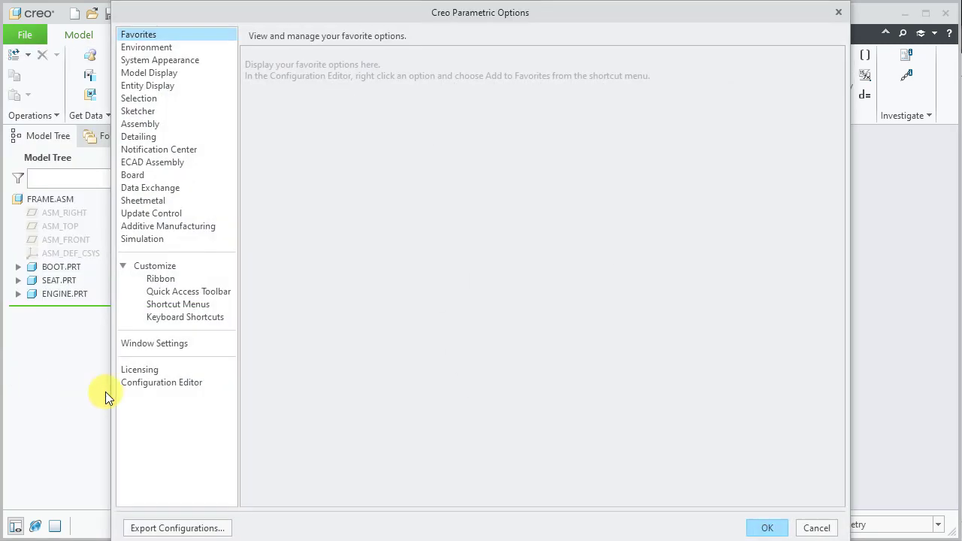
pyautogui.click(160, 384)
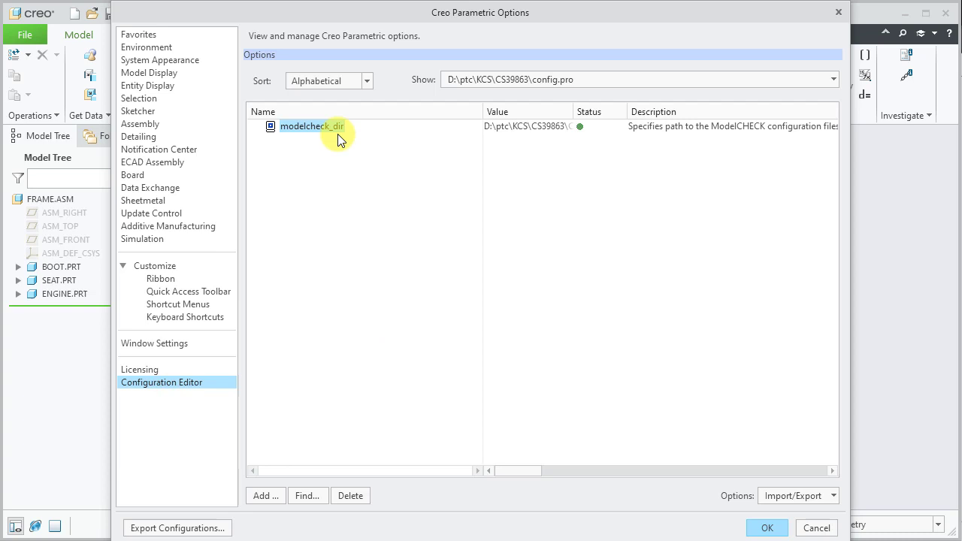
pyautogui.moveTo(573, 111); pyautogui.dragTo(674, 114)
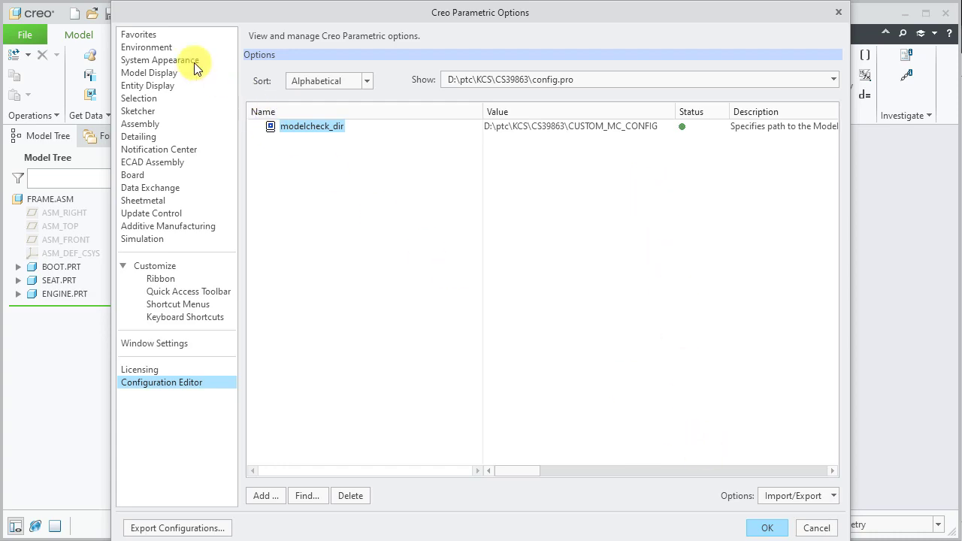
pyautogui.click(148, 49)
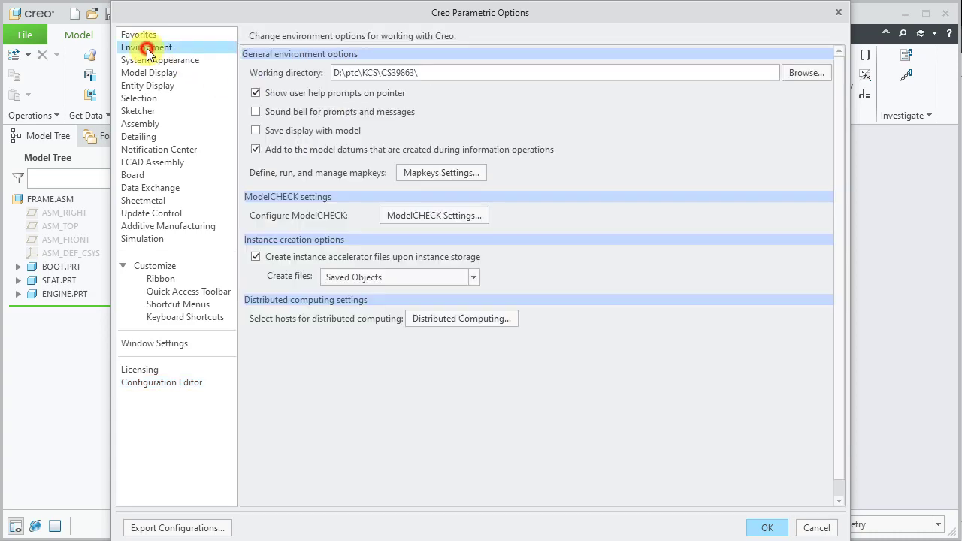
# Open the ModelCHECK Configuration Tool and verify MODE_RUN's Interact value is Y in config_init.mc
pyautogui.click(442, 215)
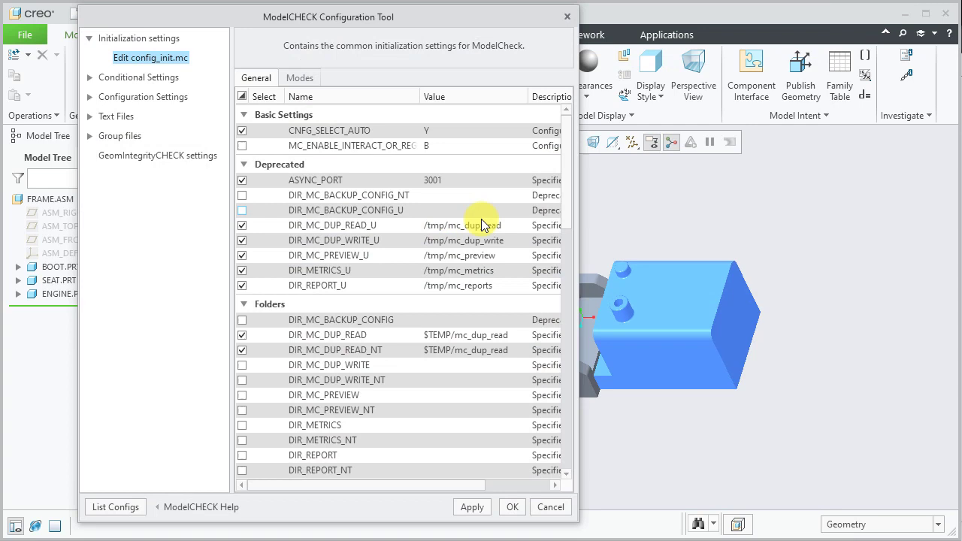
pyautogui.moveTo(577, 236); pyautogui.dragTo(946, 265)
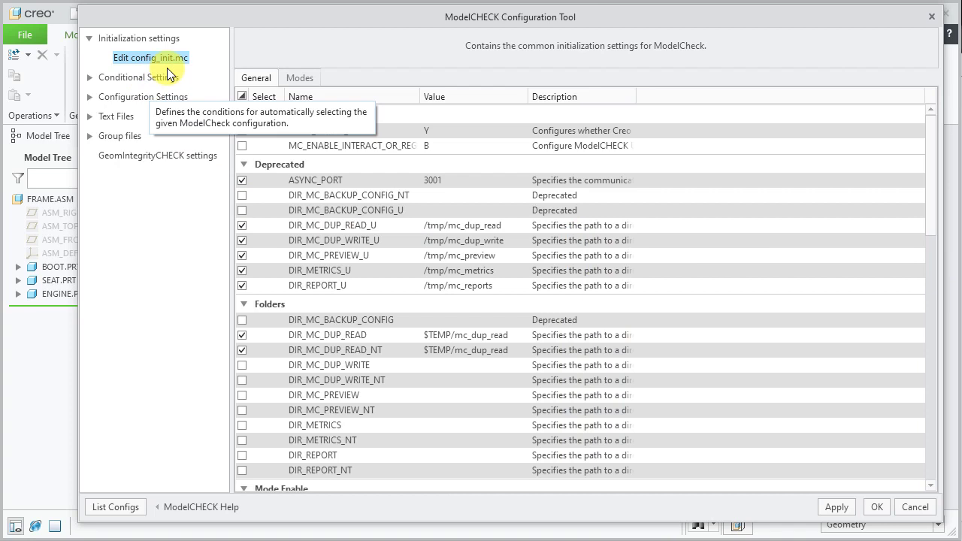
pyautogui.click(295, 78)
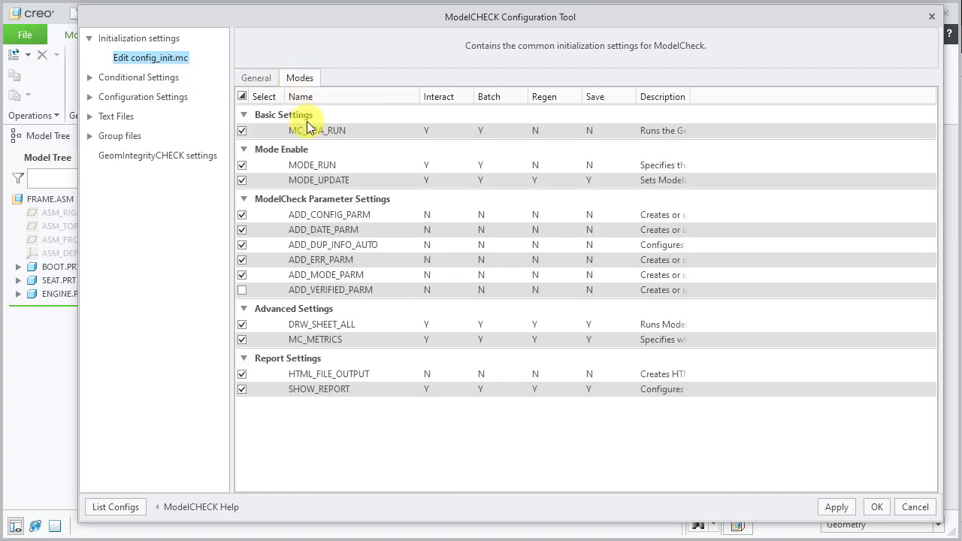
pyautogui.click(321, 165)
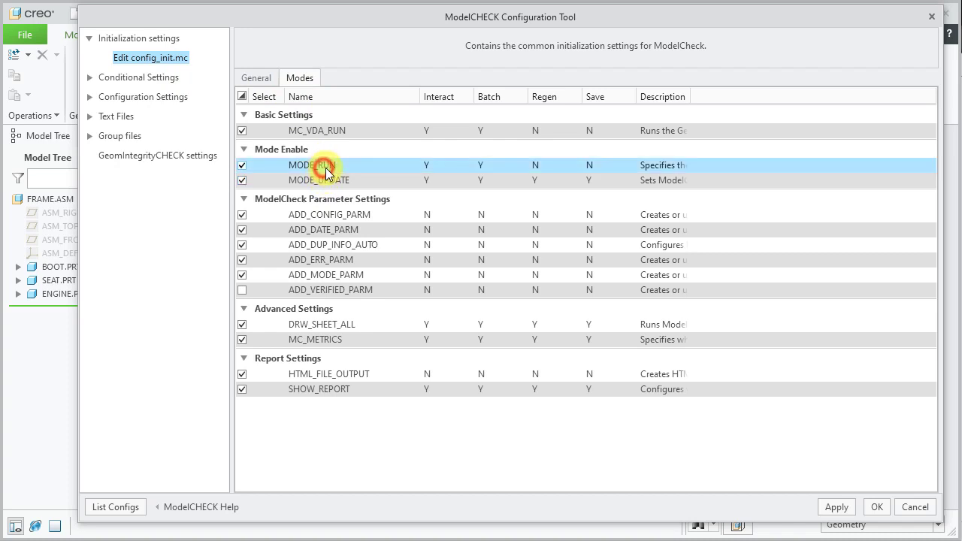
pyautogui.click(433, 165)
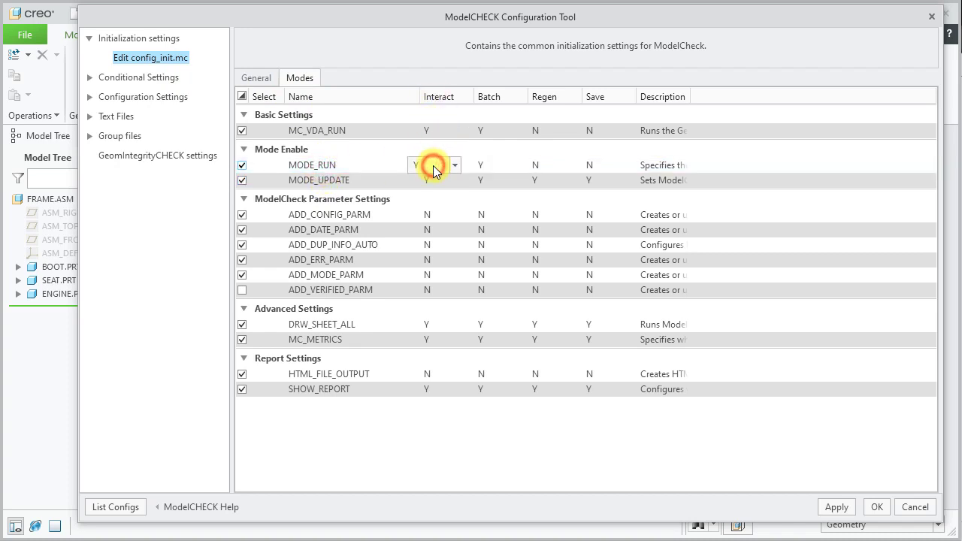
# Change MU_ENABLED under Model Update Settings to Y and save config_init.mc
pyautogui.click(255, 78)
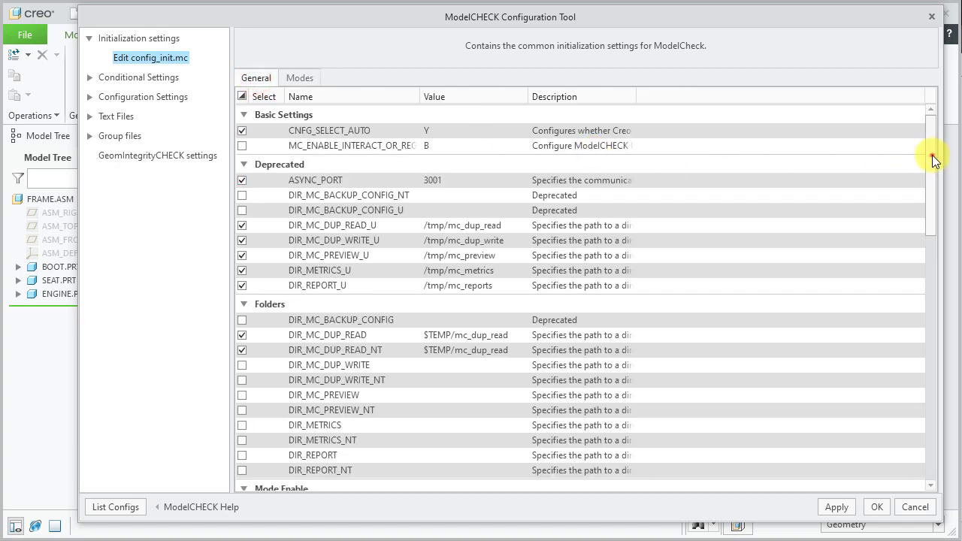
pyautogui.moveTo(931, 154); pyautogui.dragTo(931, 264)
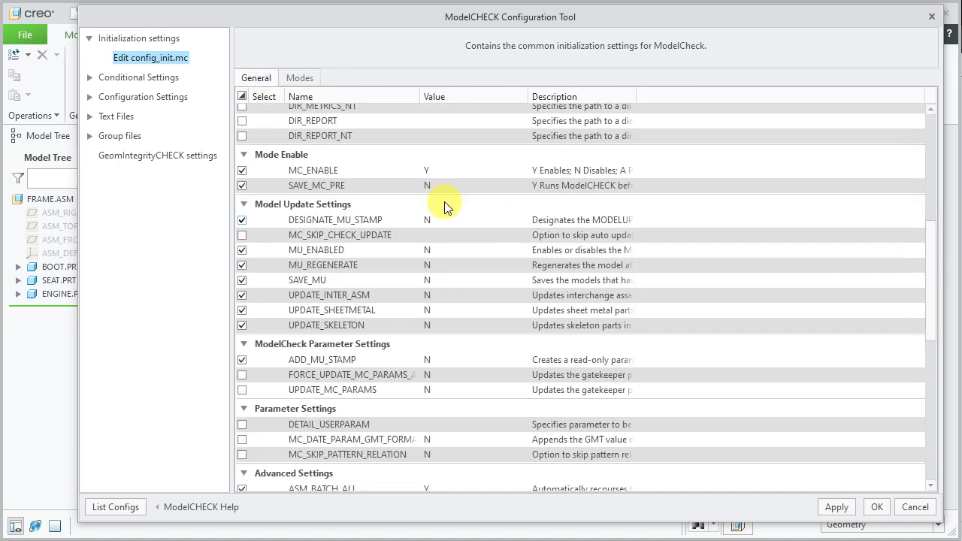
pyautogui.click(298, 170)
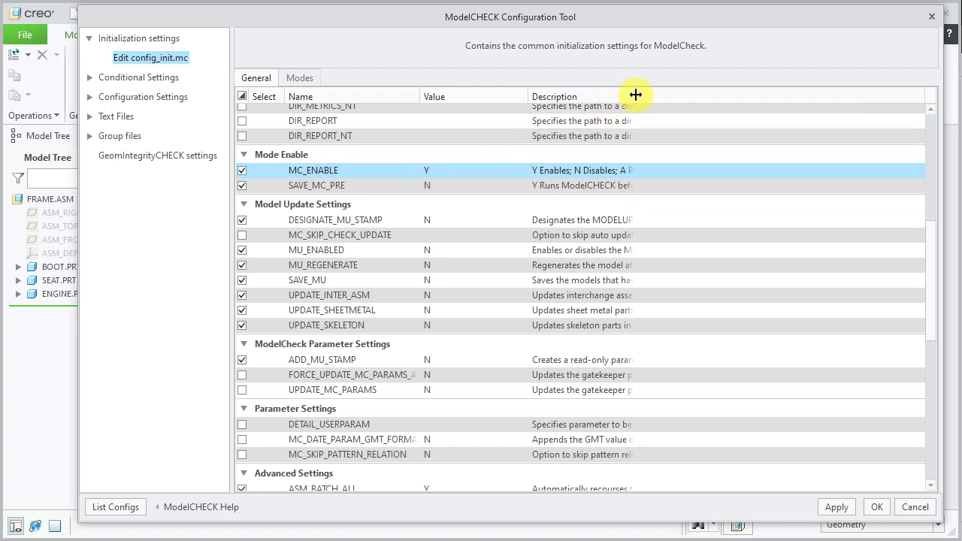
pyautogui.moveTo(635, 96); pyautogui.dragTo(762, 107)
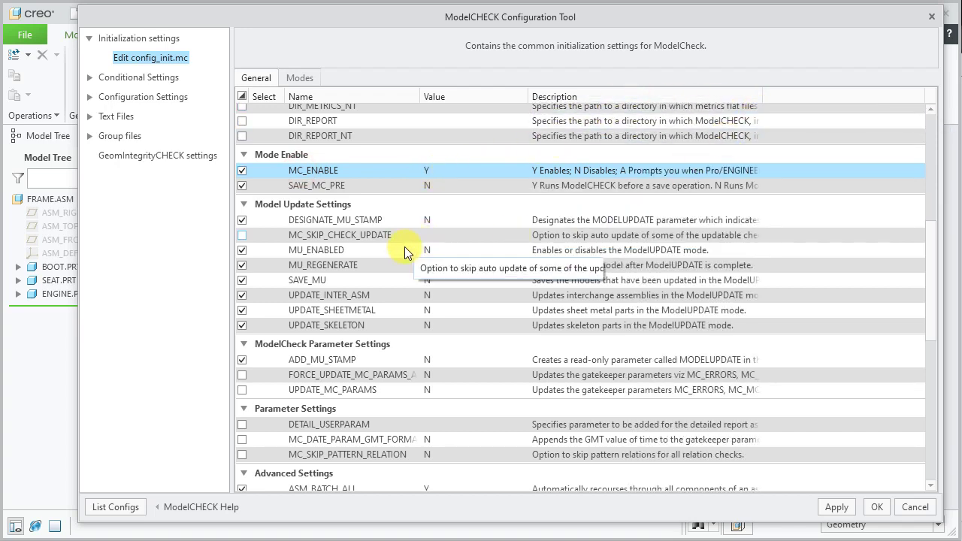
pyautogui.click(363, 255)
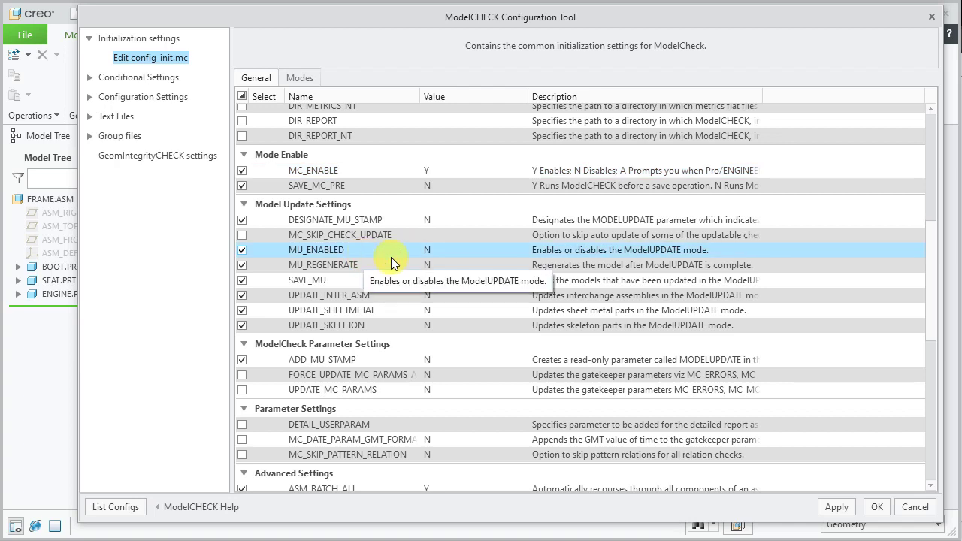
pyautogui.click(443, 253)
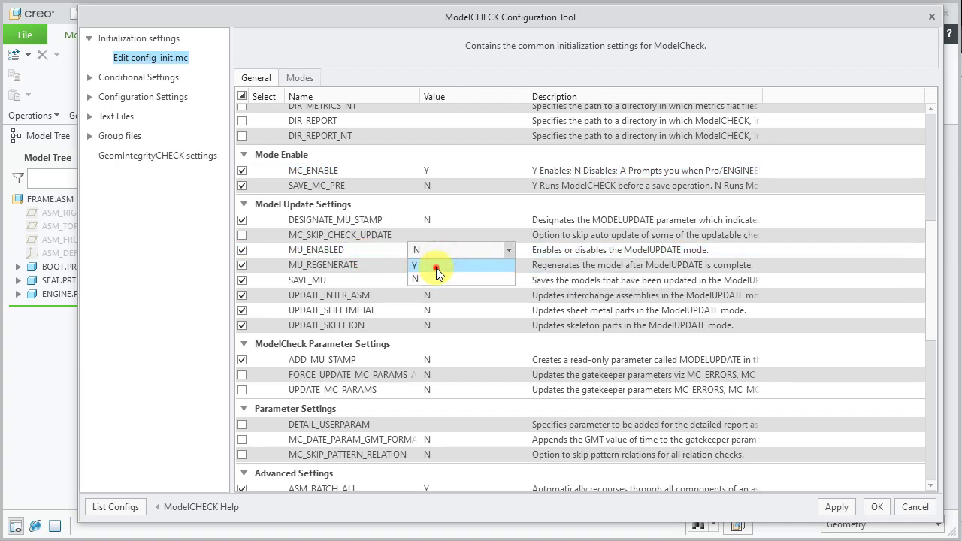
pyautogui.click(438, 264)
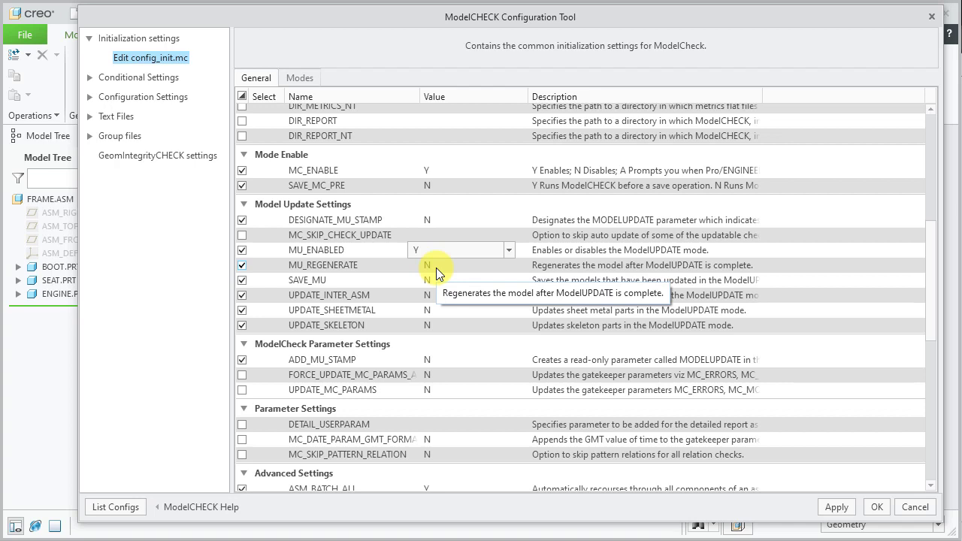
pyautogui.click(837, 508)
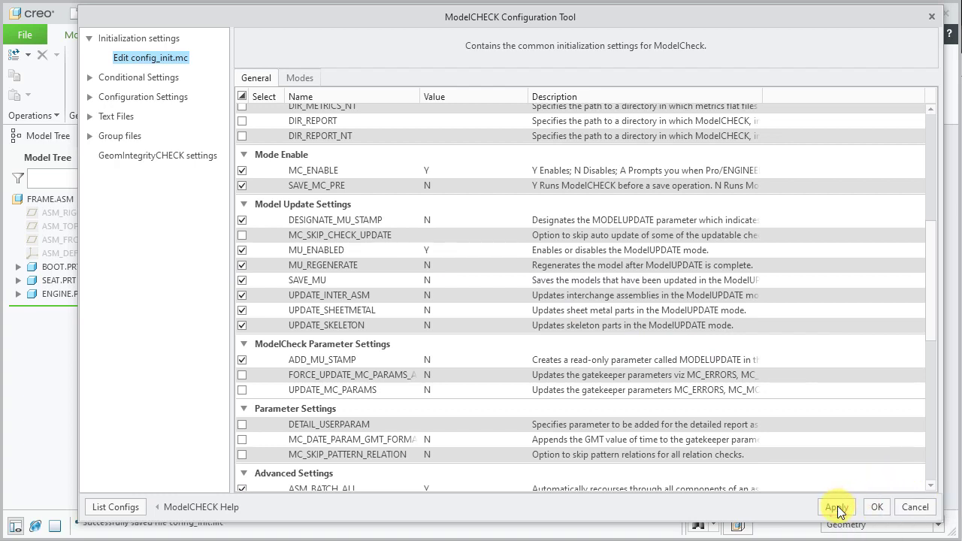
pyautogui.scroll(3, 457, 269)
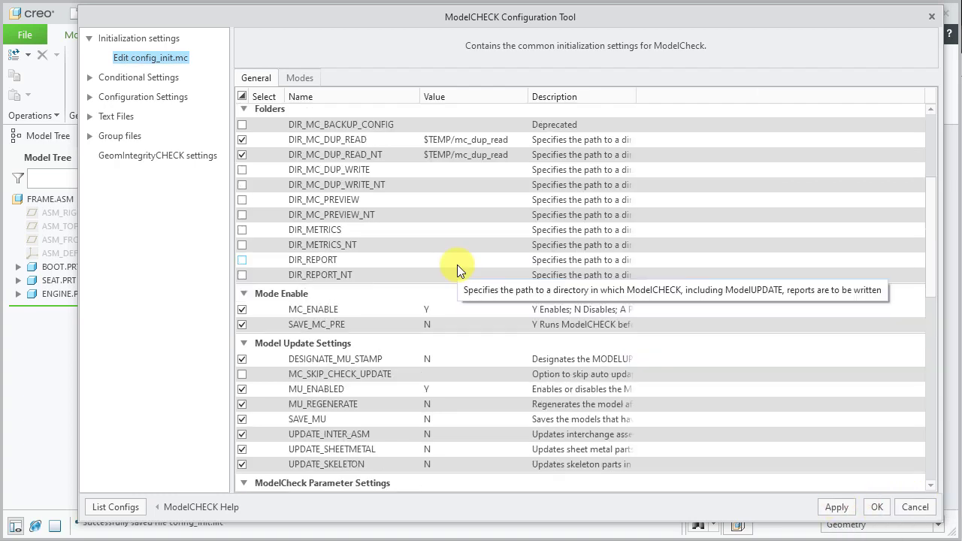
# Review condition.mcc's conditions using sample_checks.mch, then list the check files under Configuration Settings
pyautogui.click(88, 77)
pyautogui.click(140, 98)
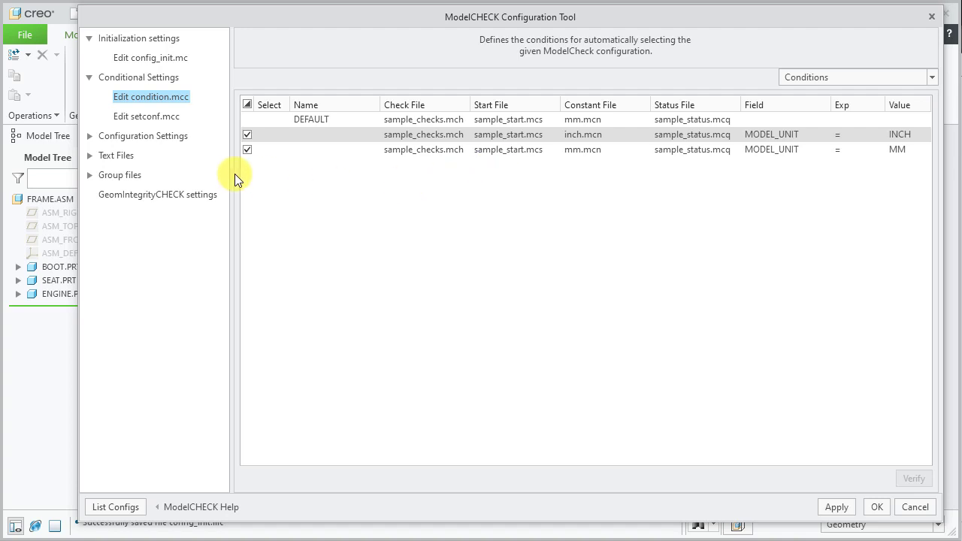
pyautogui.click(89, 137)
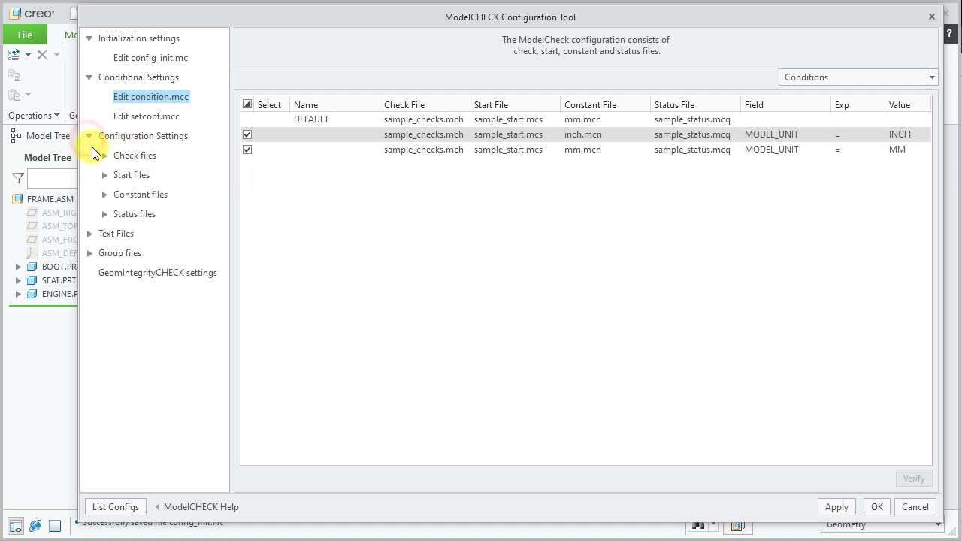
pyautogui.click(103, 155)
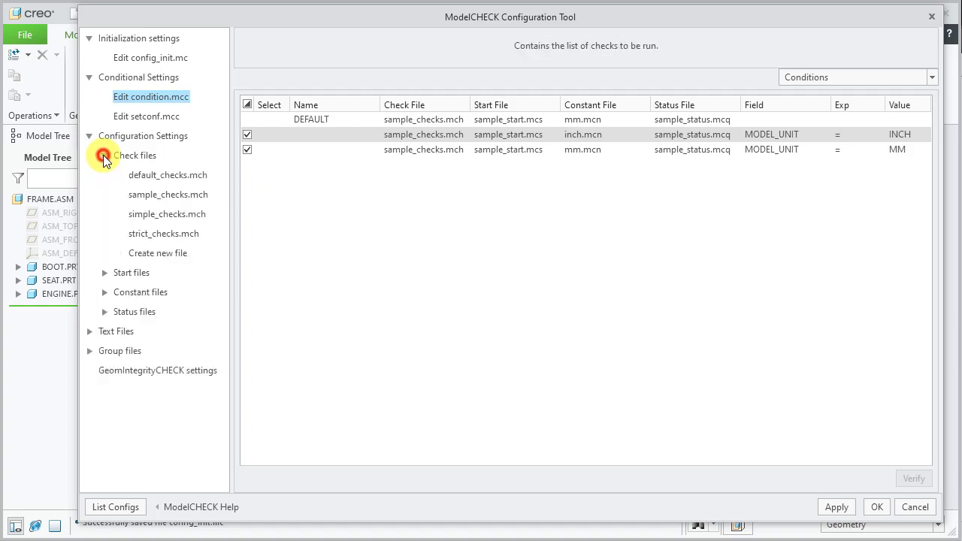
# In sample_checks.mch, enable REL_UNWANTED with Interact set to Y and apply
pyautogui.click(146, 197)
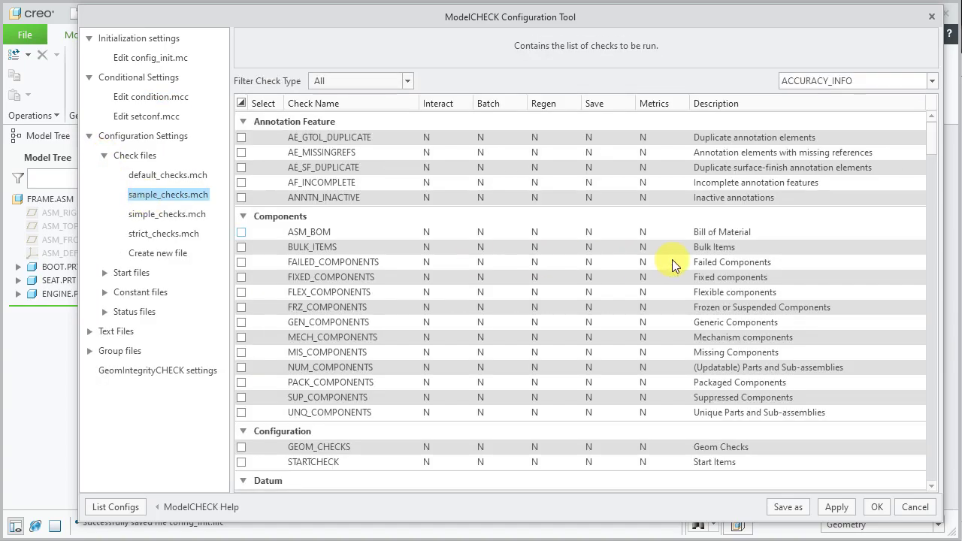
pyautogui.moveTo(930, 142); pyautogui.dragTo(937, 451)
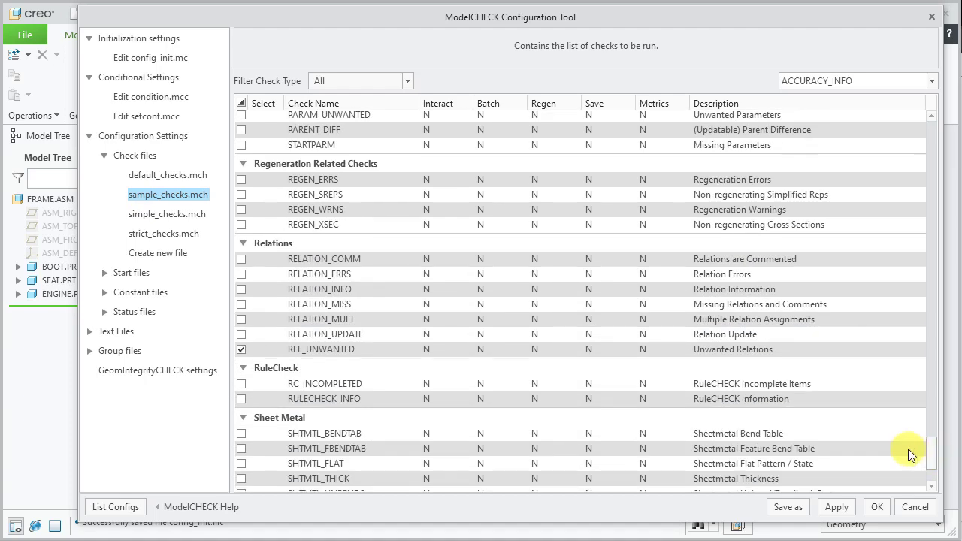
pyautogui.click(288, 353)
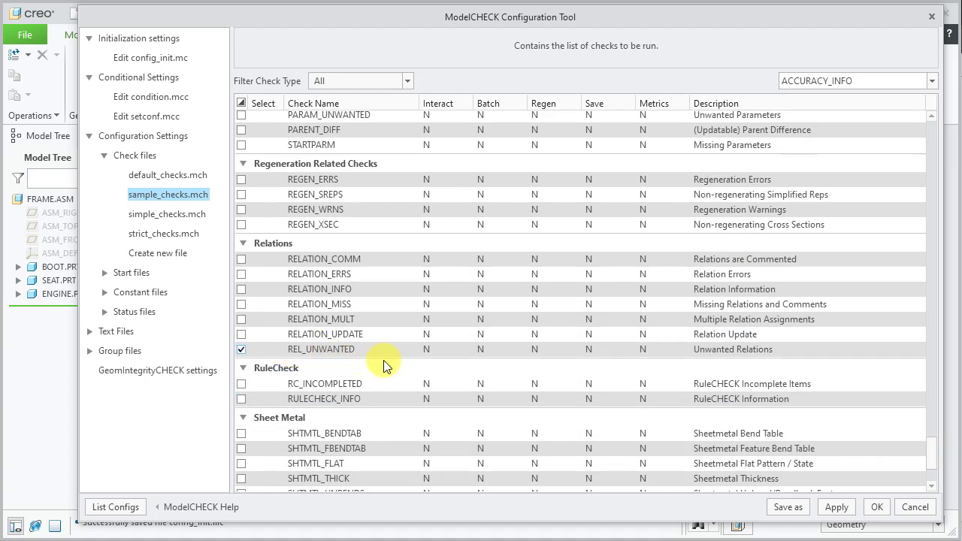
pyautogui.click(438, 349)
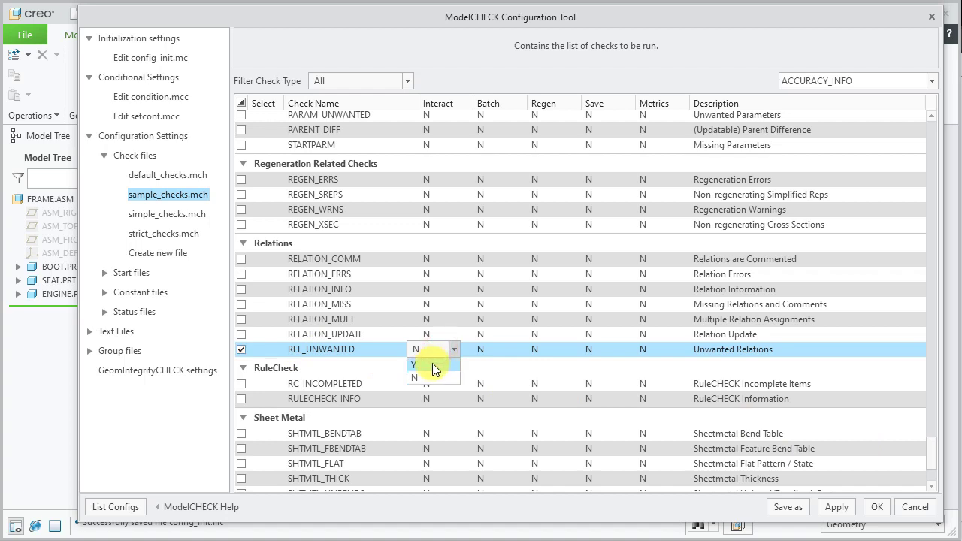
pyautogui.click(433, 363)
pyautogui.click(836, 507)
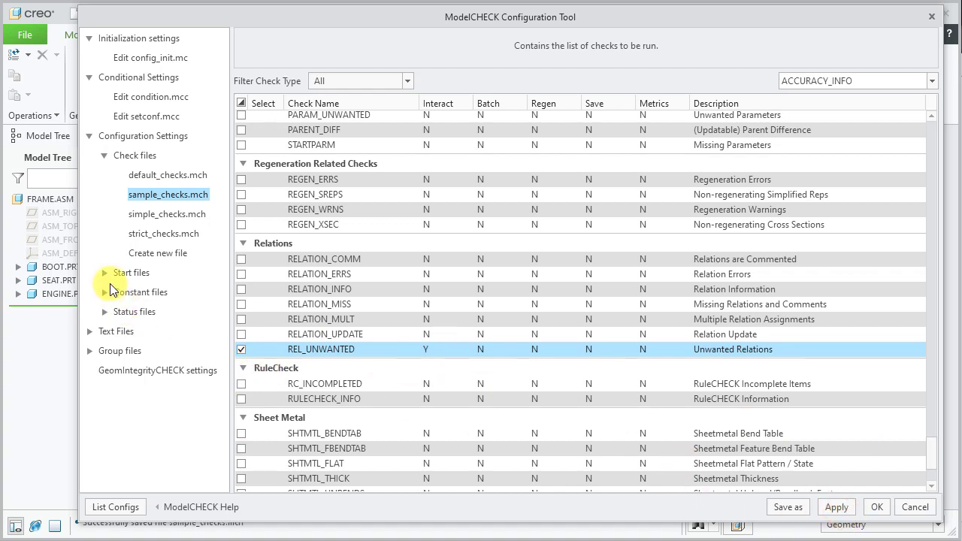
# Open sample_start.mcs, add a new row and set its Item Type to Part
pyautogui.click(106, 275)
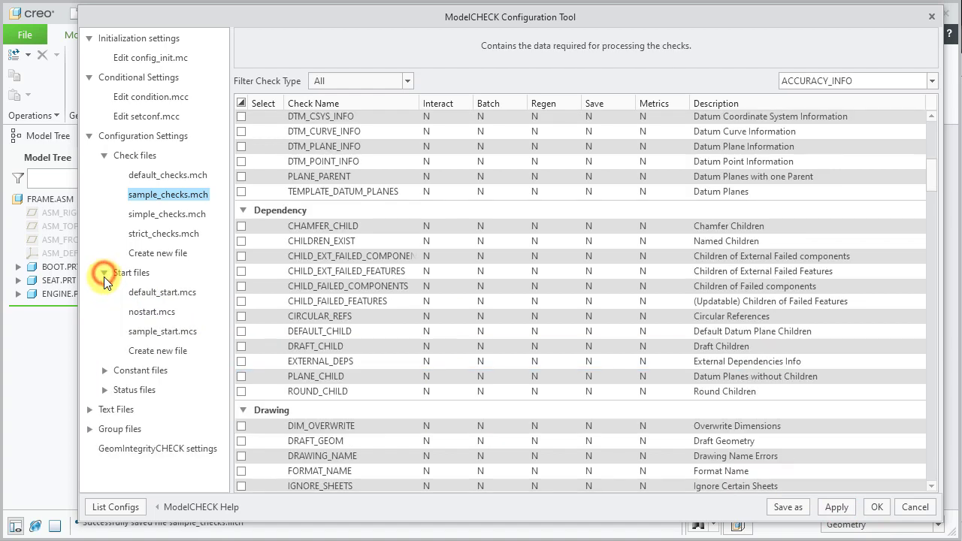
pyautogui.click(159, 332)
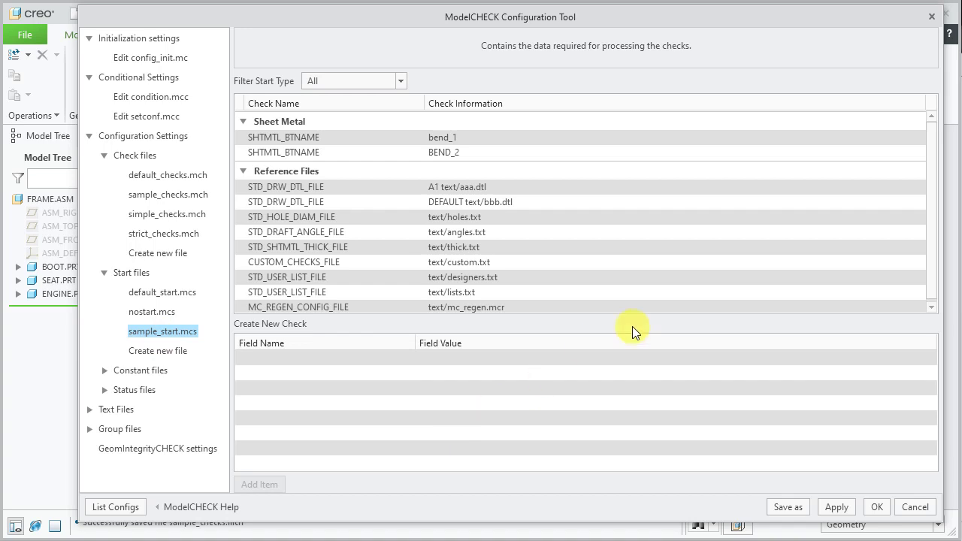
pyautogui.rightClick(721, 279)
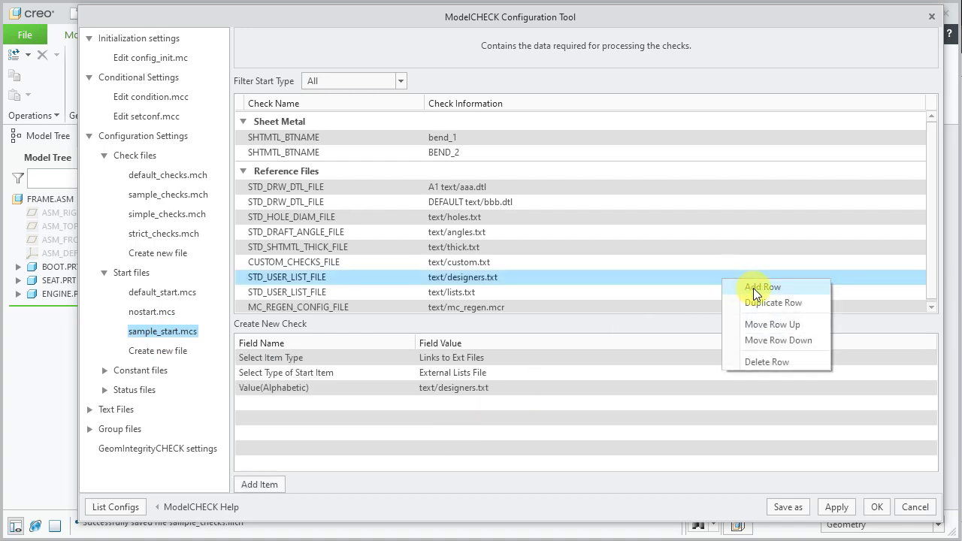
pyautogui.click(754, 287)
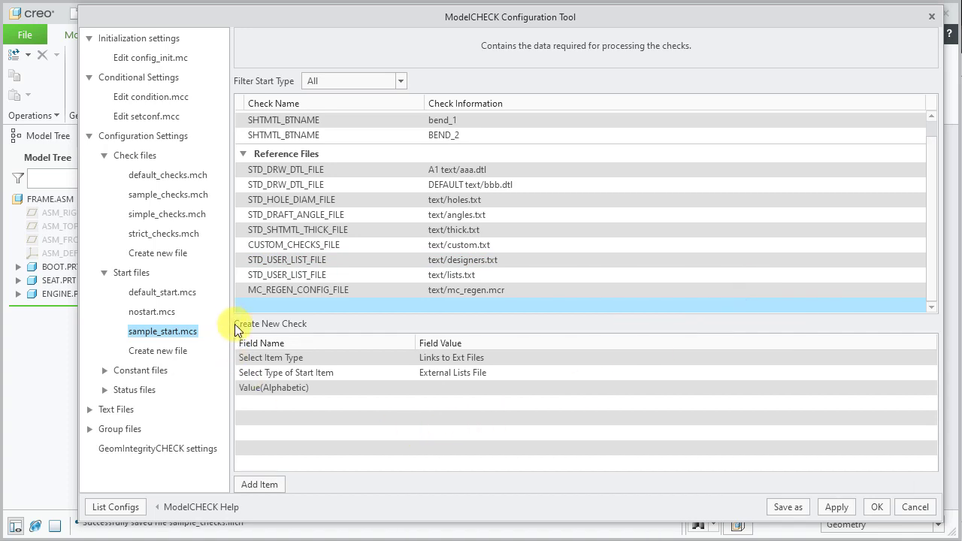
pyautogui.click(460, 358)
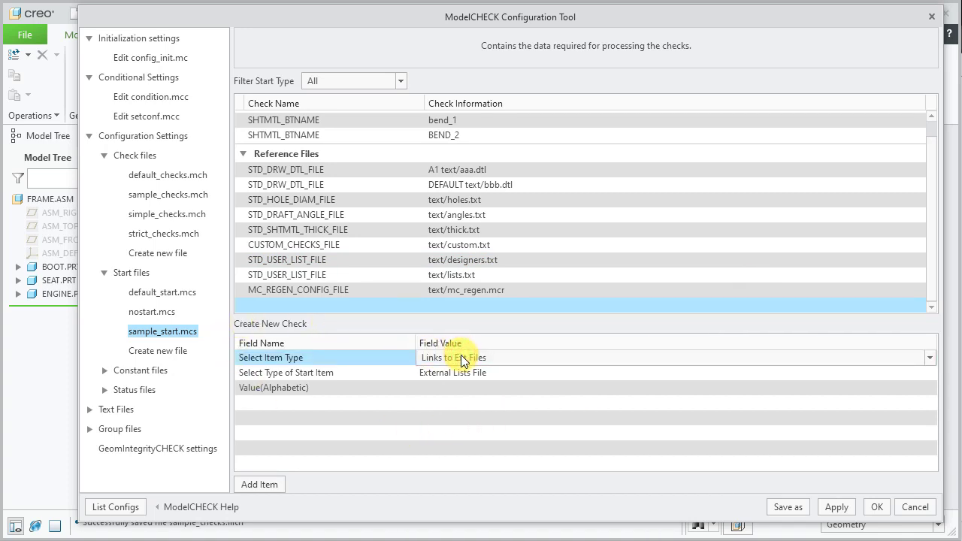
pyautogui.click(461, 356)
pyautogui.click(440, 372)
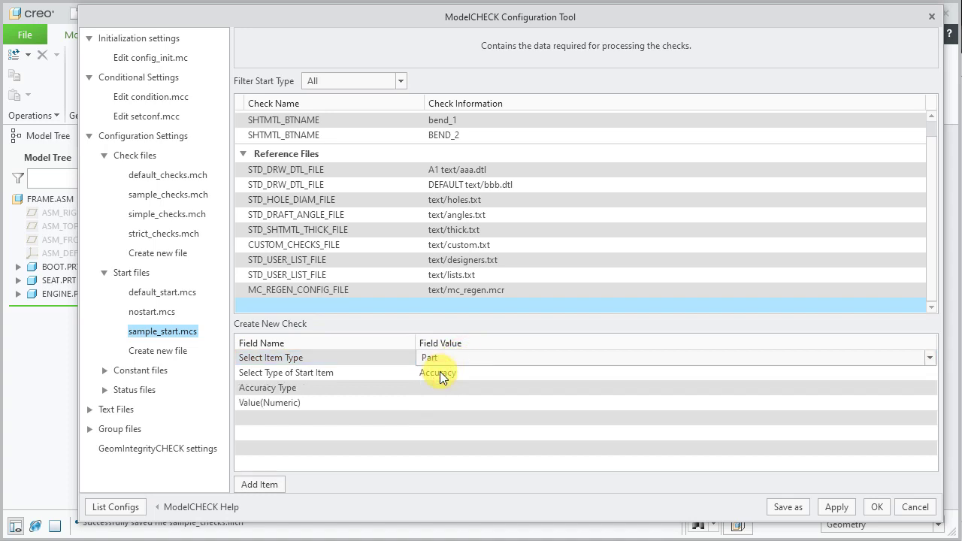
# Set the Start Item to Unwanted Relations with value TEST_WEIGHT_KG = PRO_MP_MASS and add it
pyautogui.click(440, 374)
pyautogui.click(441, 373)
pyautogui.scroll(-2, 469, 486)
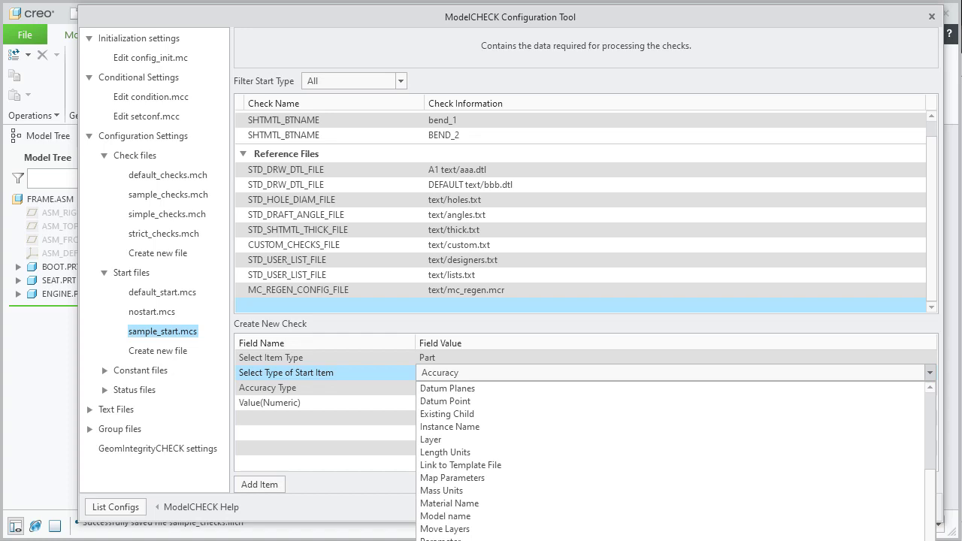
pyautogui.click(466, 488)
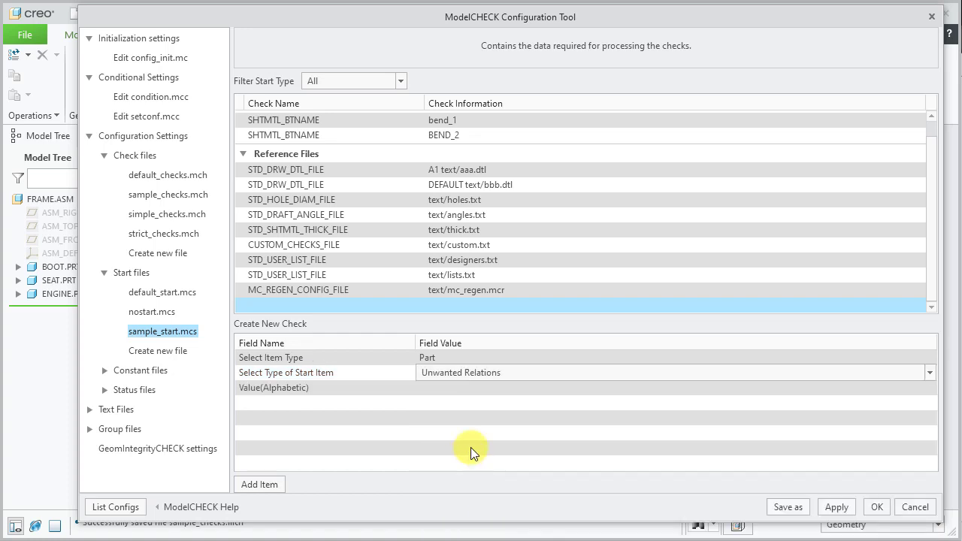
pyautogui.click(441, 390)
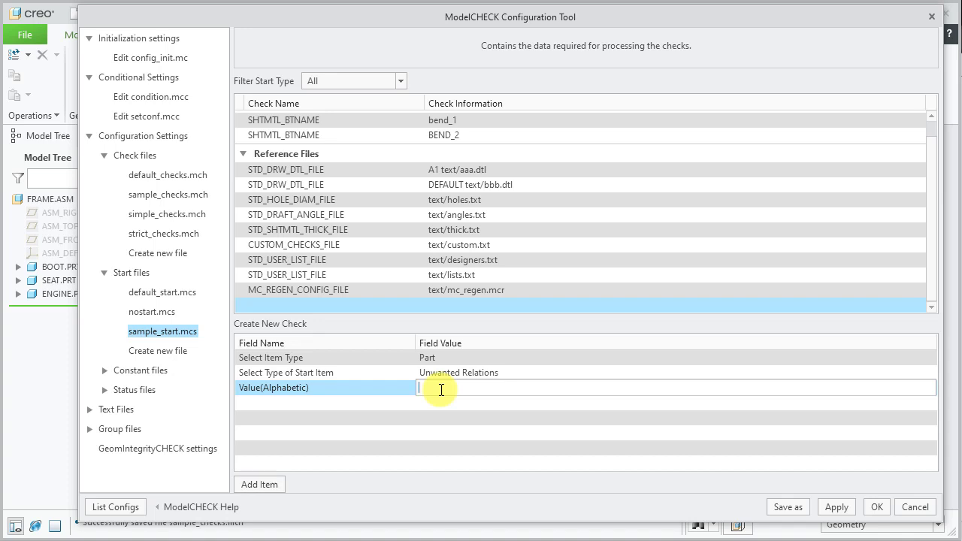
pyautogui.write('TEST_WEIGHT_KG = PRO_MP_MASS')
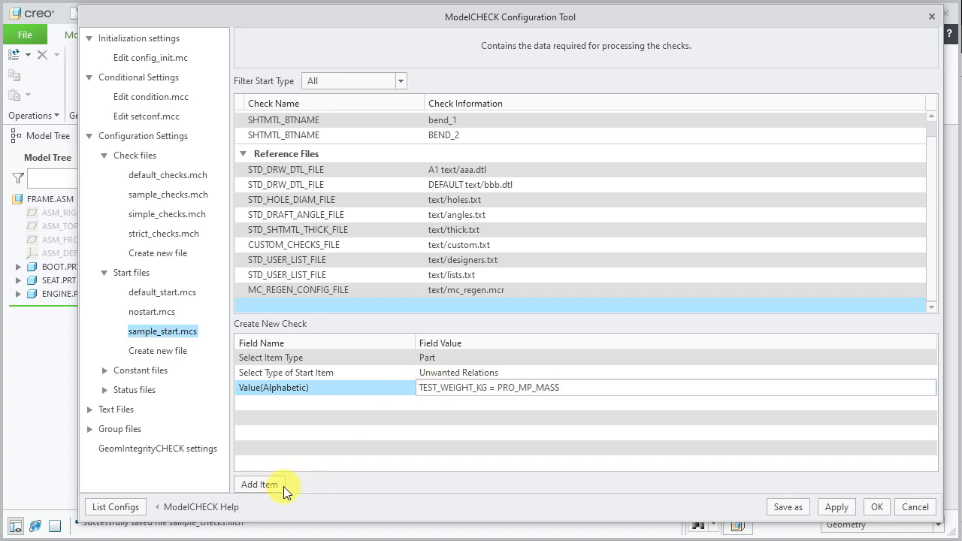
pyautogui.click(264, 487)
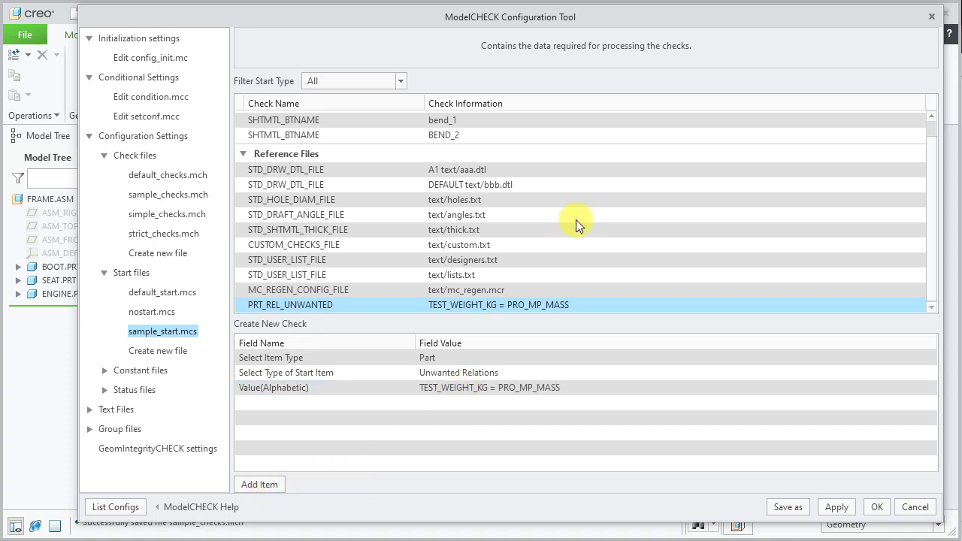
# Add an Assembly Unwanted Relations entry with the pasted TEST_WEIGHT_KG = PRO_MP_MASS value
pyautogui.rightClick(644, 290)
pyautogui.click(680, 299)
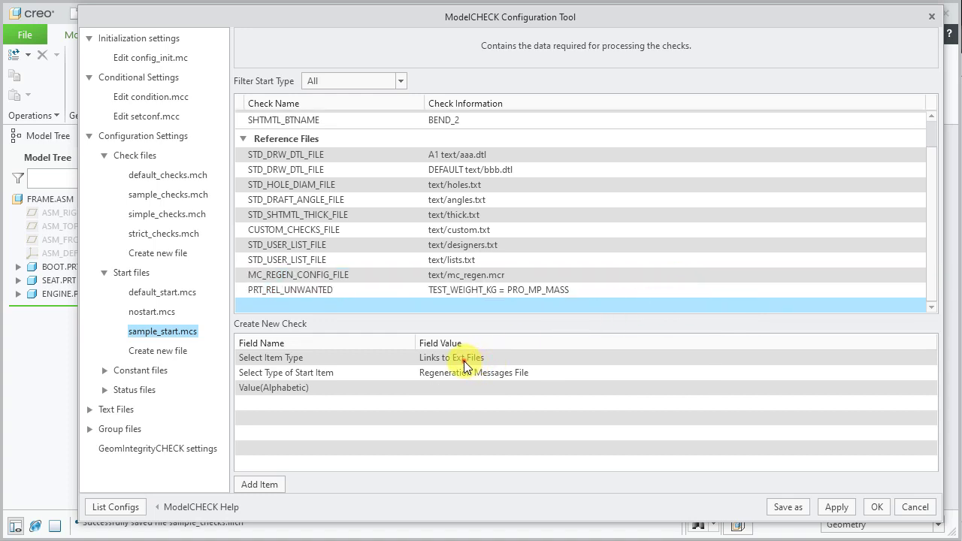
pyautogui.click(463, 361)
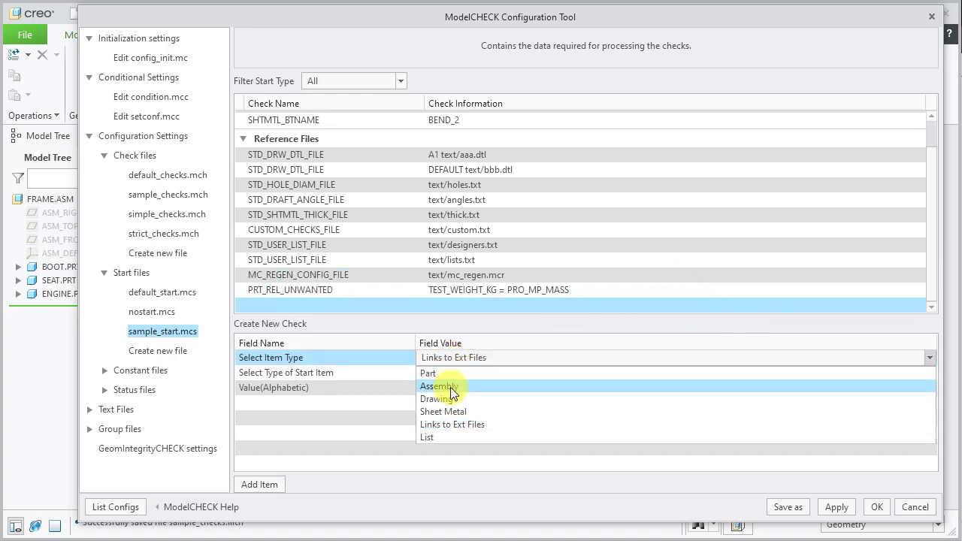
pyautogui.click(450, 387)
pyautogui.click(449, 376)
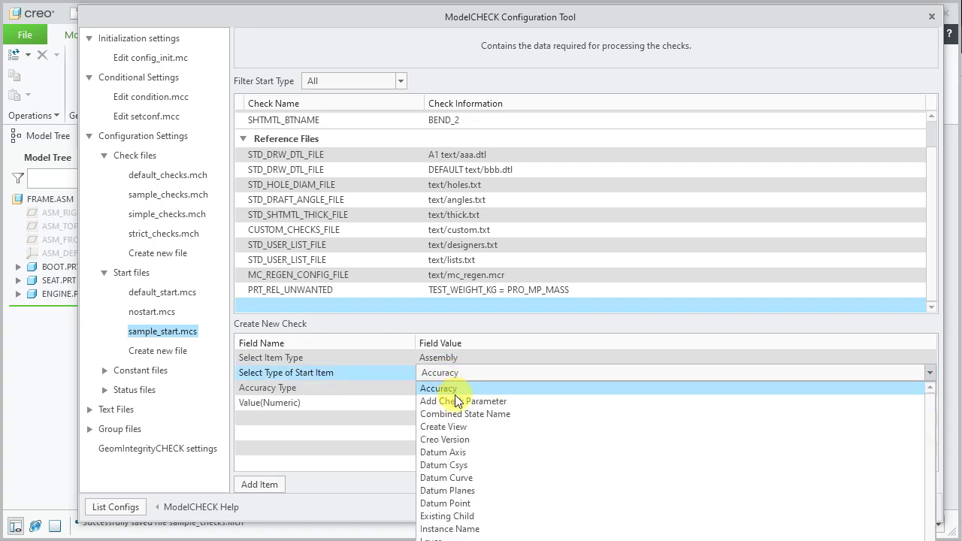
pyautogui.scroll(-3, 480, 450)
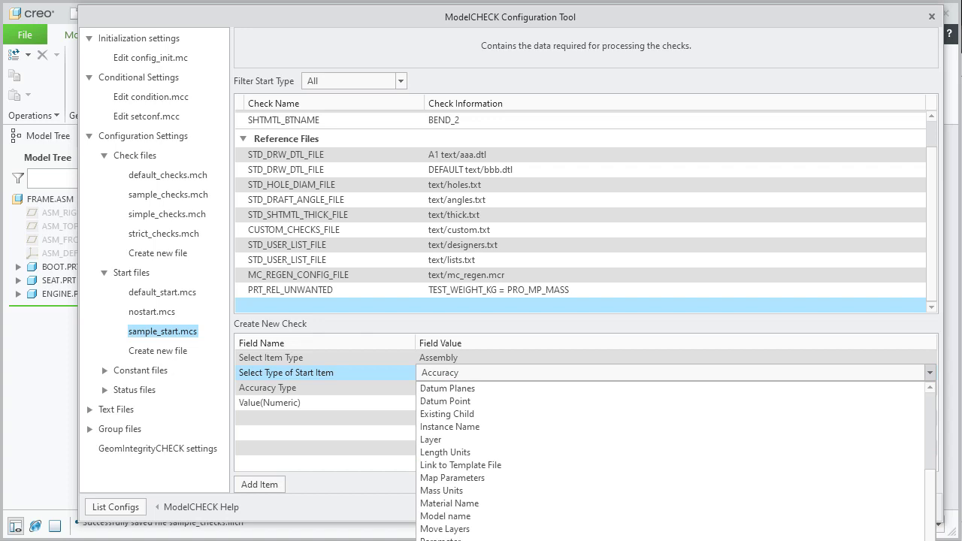
pyautogui.scroll(-5, 469, 459)
pyautogui.click(469, 458)
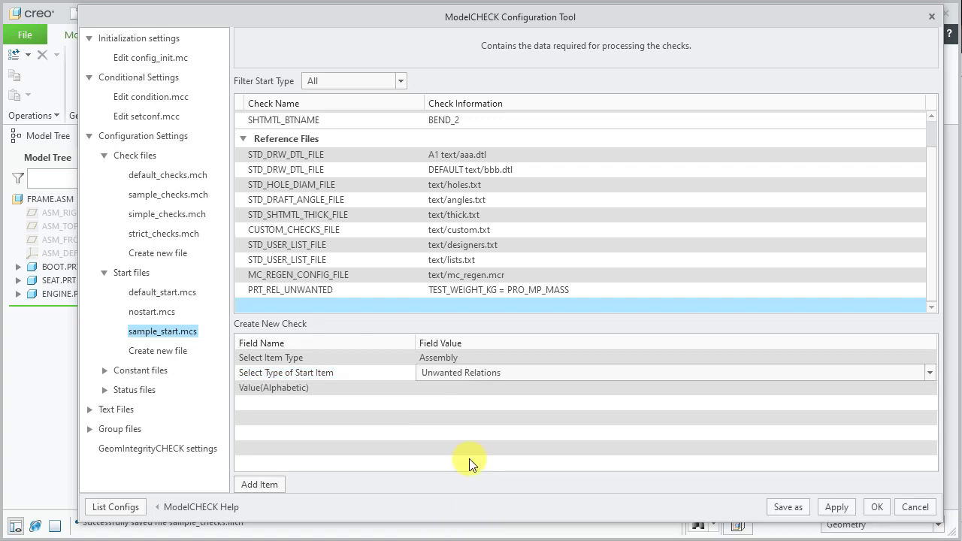
pyautogui.click(448, 391)
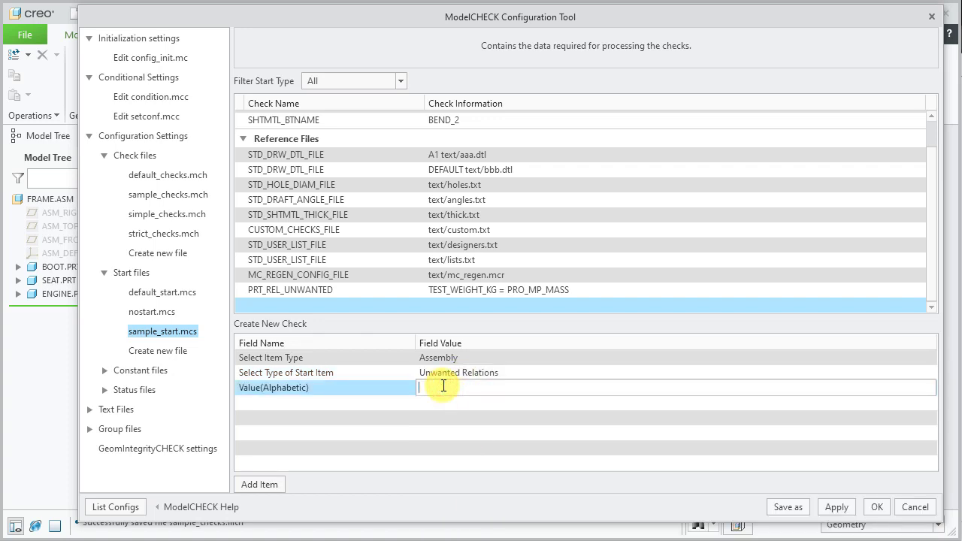
pyautogui.write('TEST_WEIGHT_KG = PRO_MP_MASS')
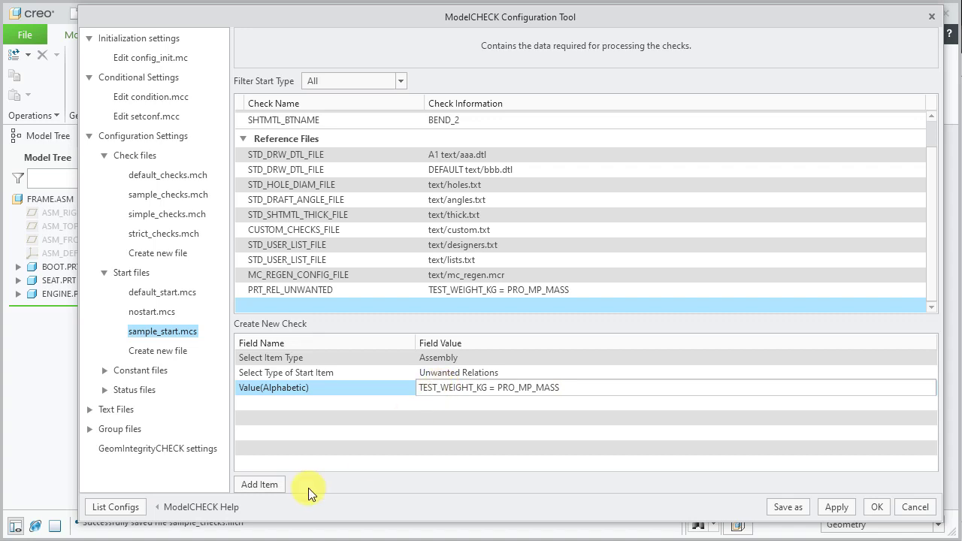
pyautogui.click(251, 487)
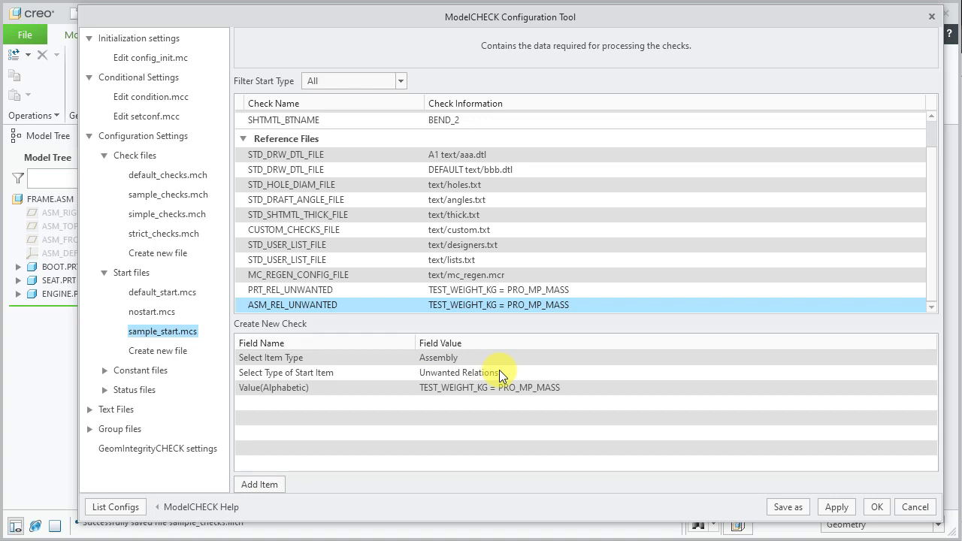
# Save sample_start.mcs, then open it in Notepad++ and highlight the PRT_REL_UNWANTED lines
pyautogui.click(834, 508)
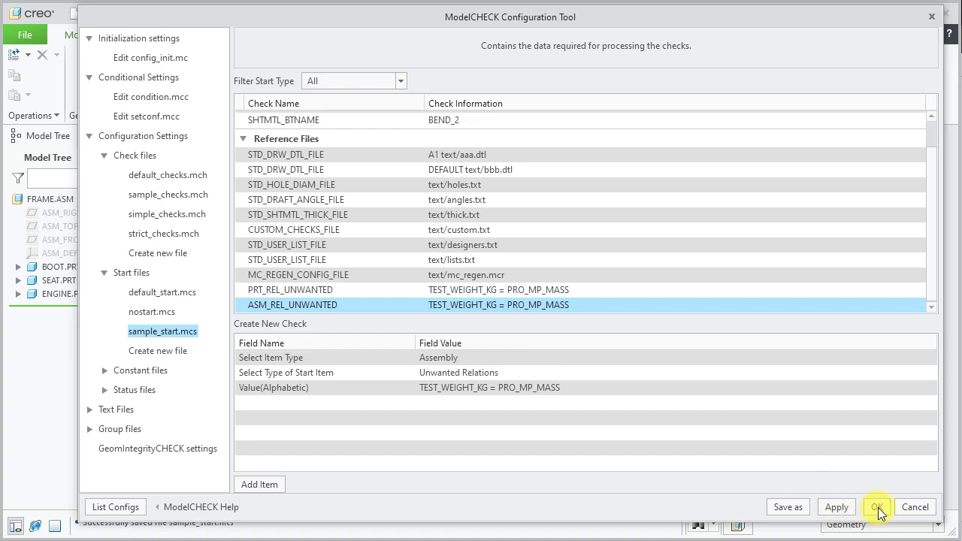
pyautogui.click(877, 507)
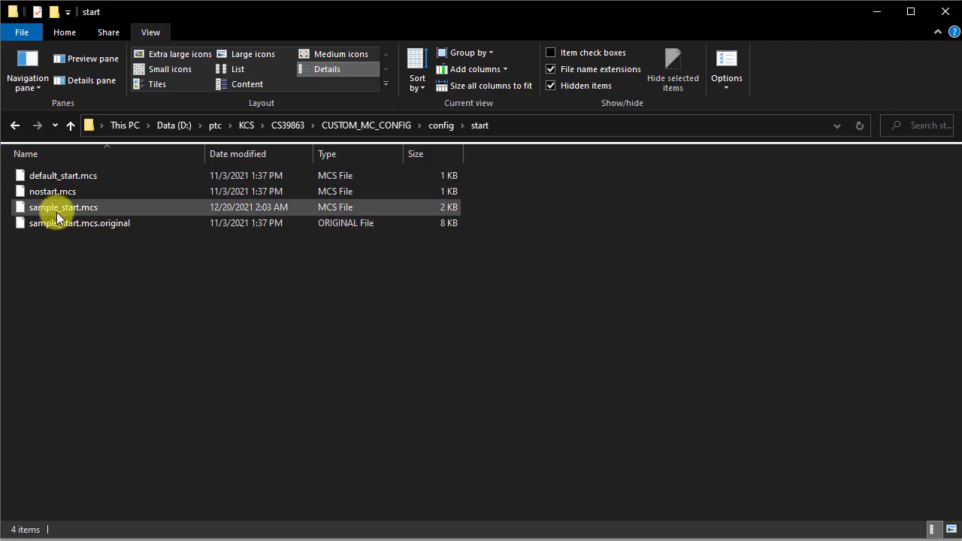
pyautogui.click(57, 211)
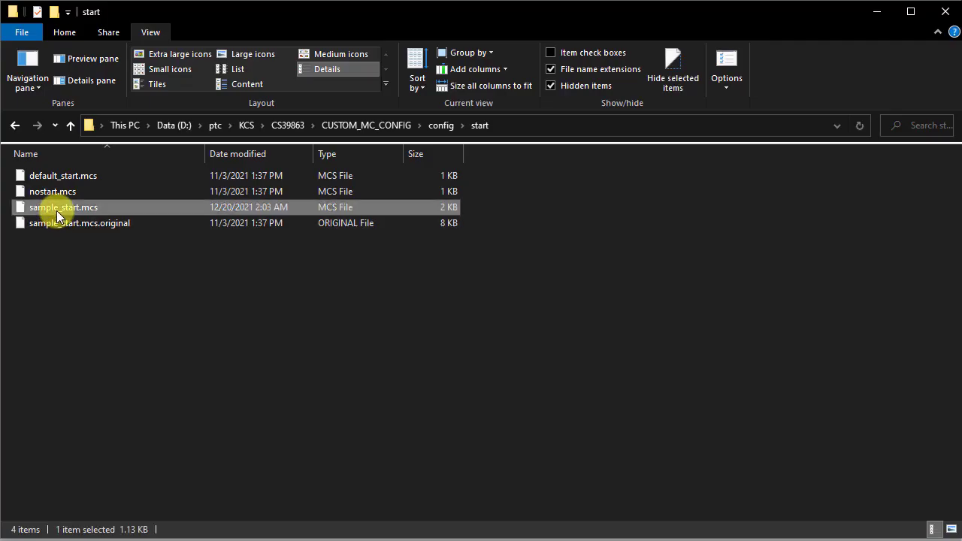
pyautogui.rightClick(56, 211)
pyautogui.click(114, 287)
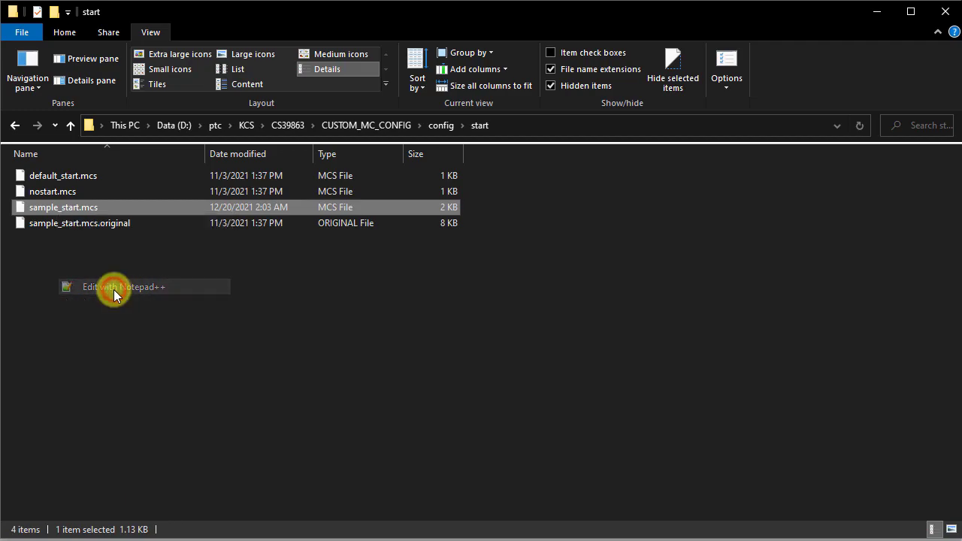
pyautogui.doubleClick(79, 302)
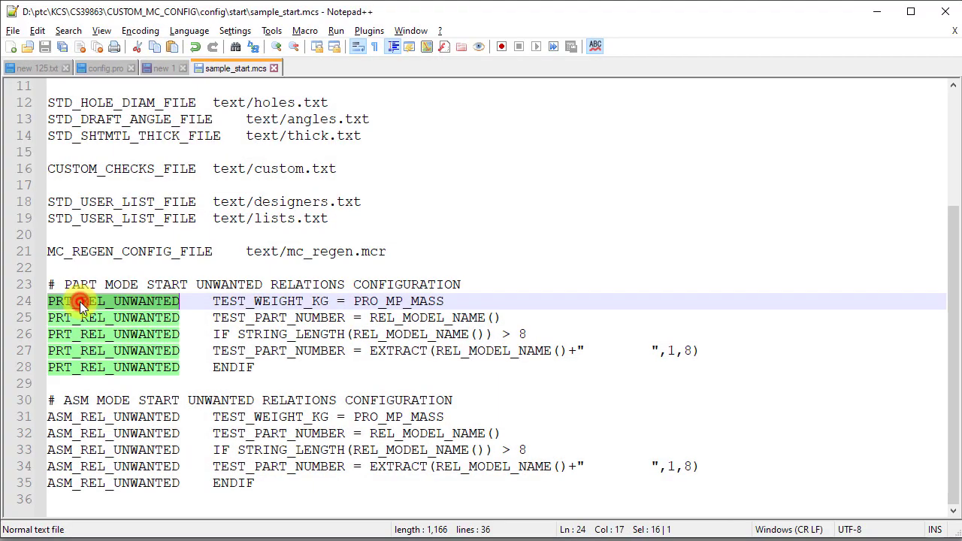
# Highlight all ASM_REL_UNWANTED lines in Notepad++ to confirm the five assembly entries
pyautogui.doubleClick(92, 418)
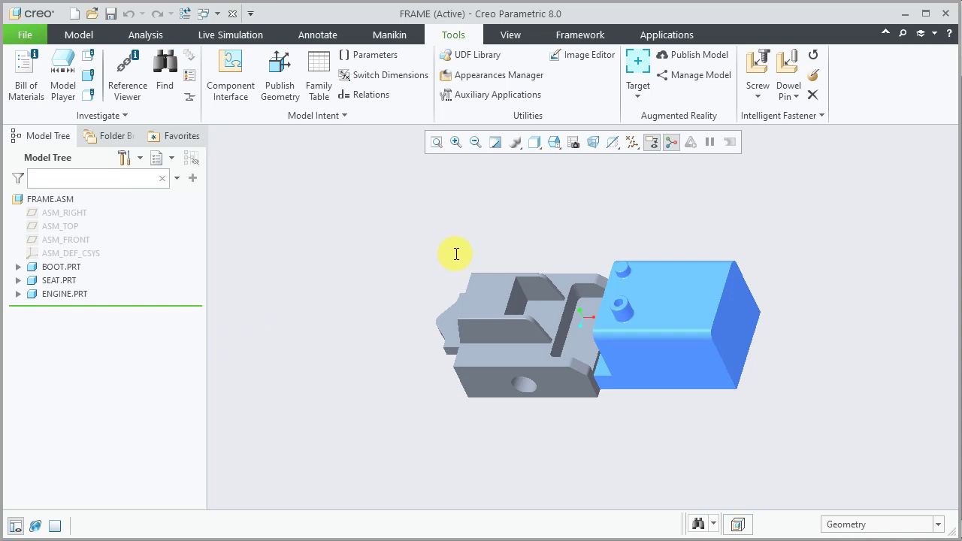
pyautogui.click(361, 95)
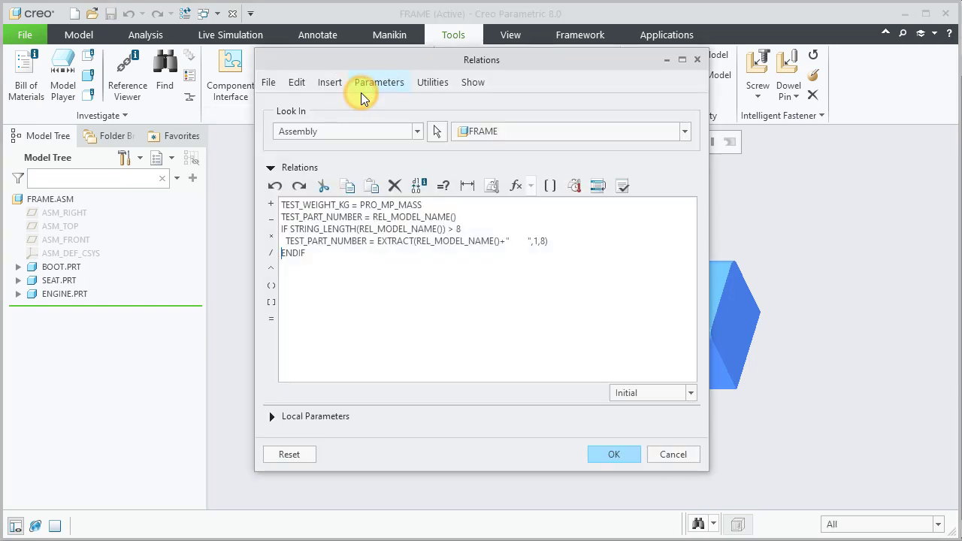
pyautogui.click(354, 132)
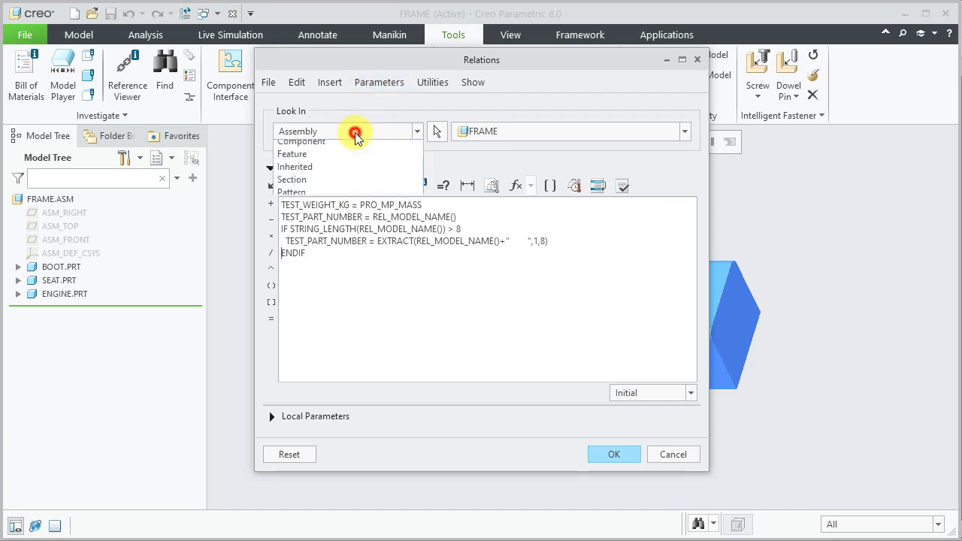
pyautogui.click(319, 172)
pyautogui.click(62, 267)
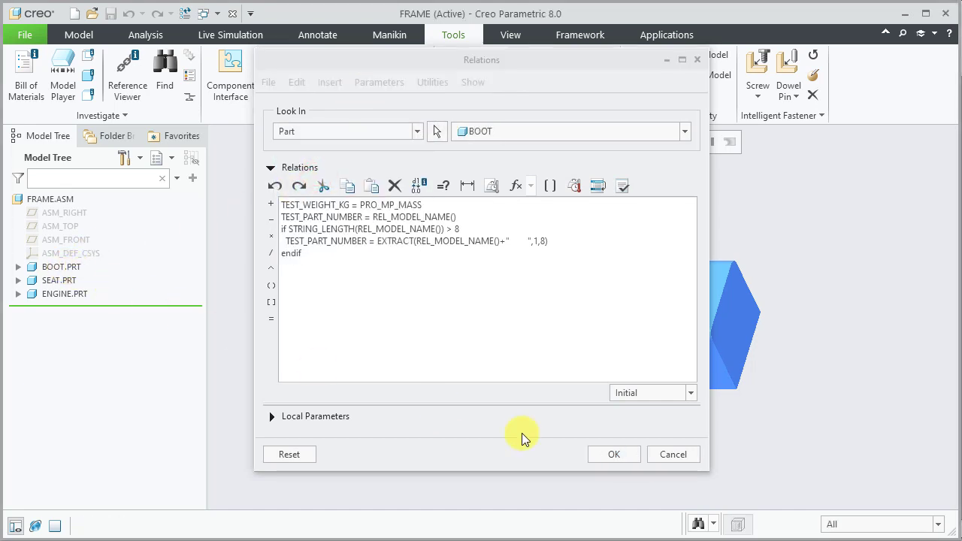
pyautogui.click(630, 460)
pyautogui.click(358, 279)
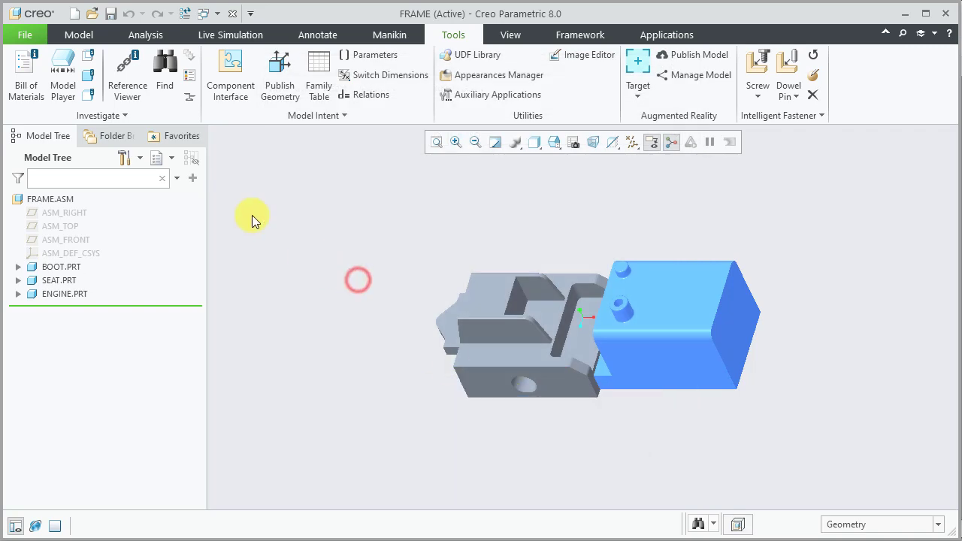
# Run ModelCHECK Interactive on FRAME at All Levels and review the three removed unwanted relations
pyautogui.click(26, 33)
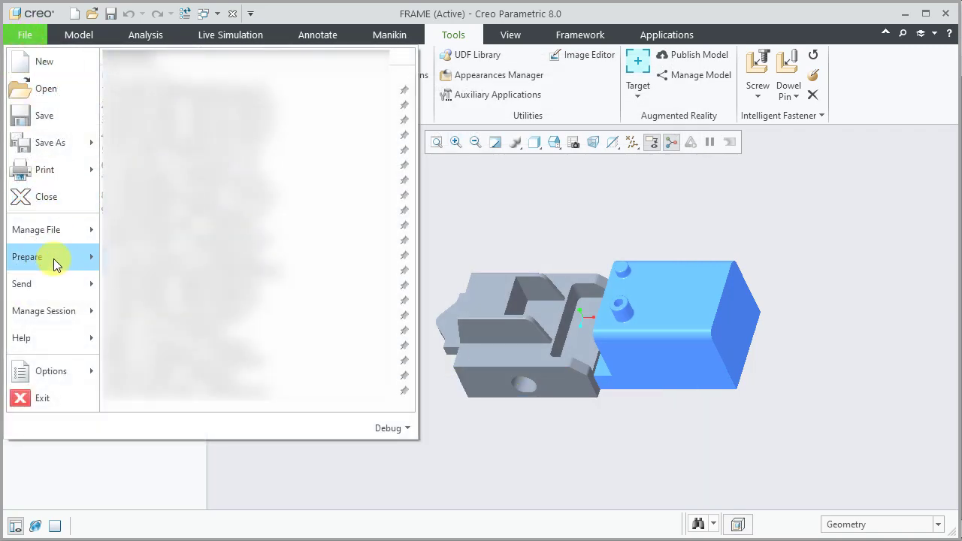
pyautogui.click(54, 259)
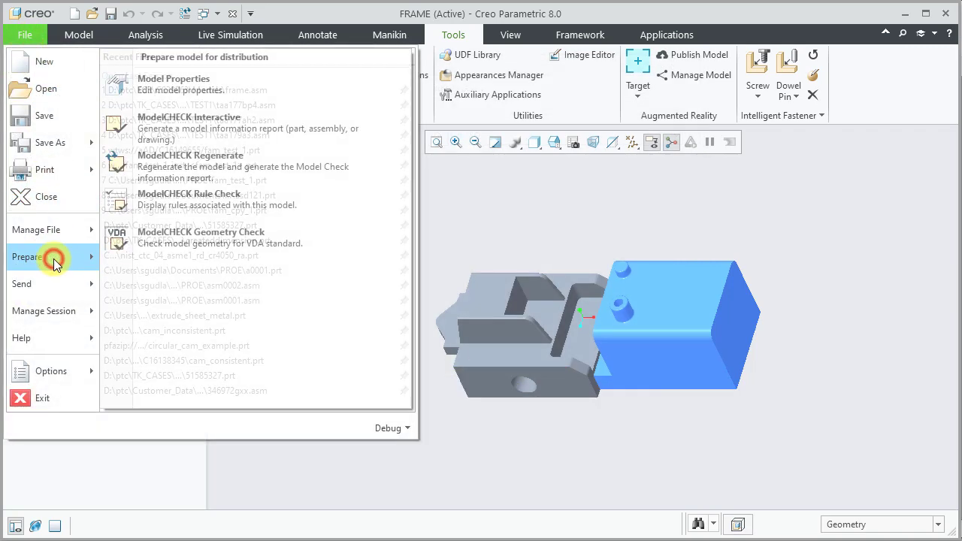
pyautogui.click(210, 127)
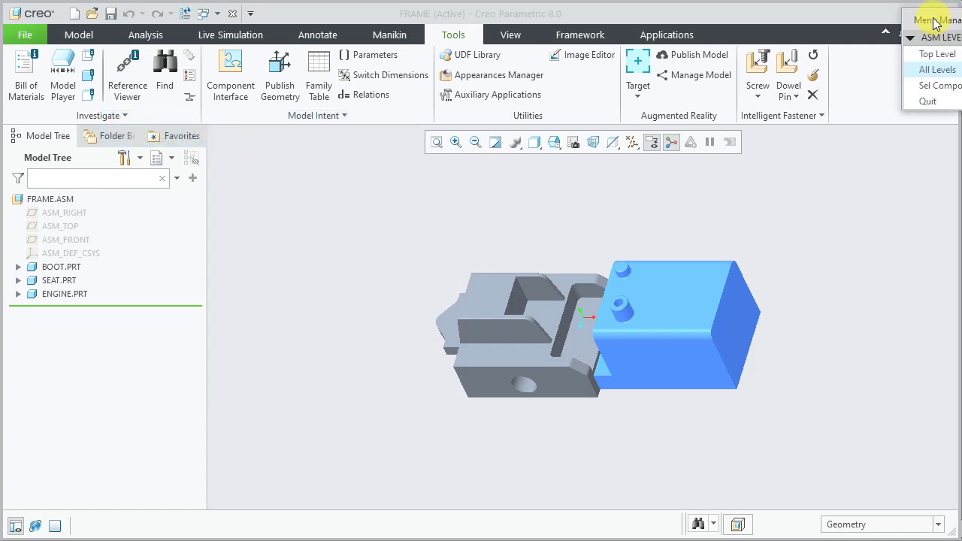
pyautogui.moveTo(937, 19); pyautogui.dragTo(860, 19)
pyautogui.click(852, 69)
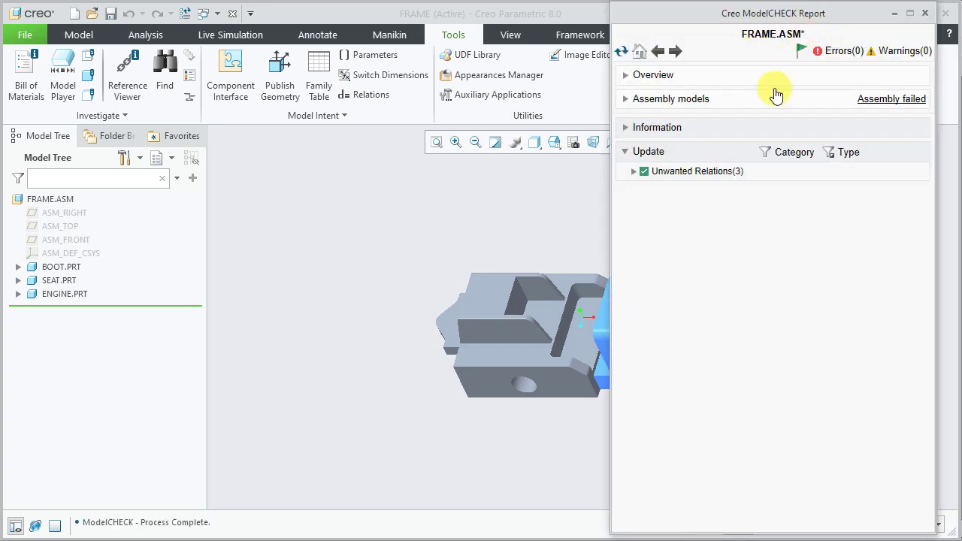
pyautogui.click(632, 172)
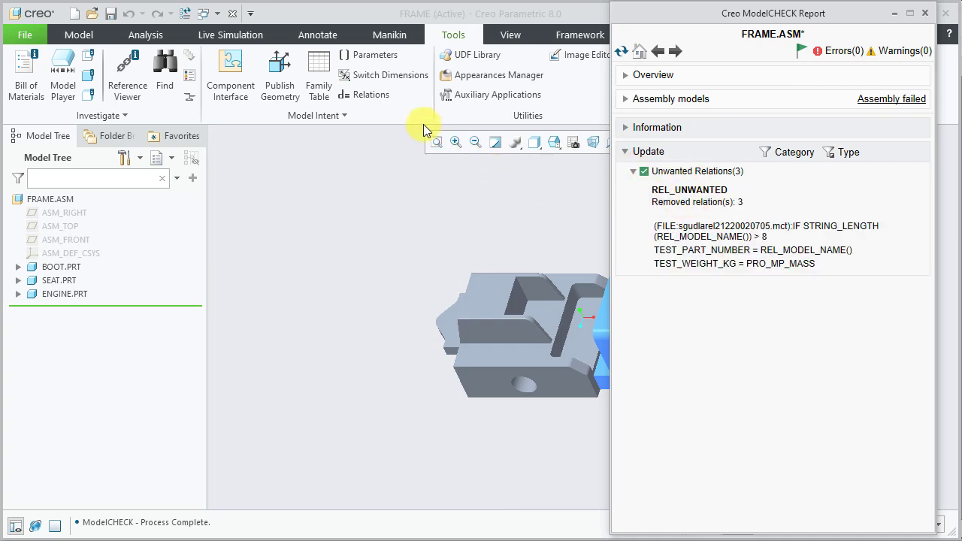
pyautogui.click(442, 37)
pyautogui.click(371, 95)
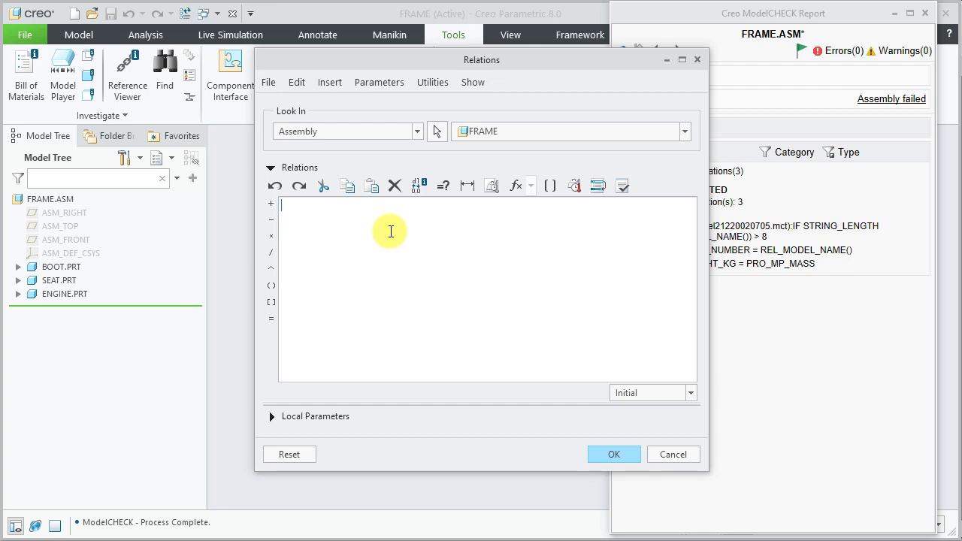
# Switch the Relations Look In to Part and select BOOT.PRT, confirming its relations are empty
pyautogui.click(383, 131)
pyautogui.click(305, 172)
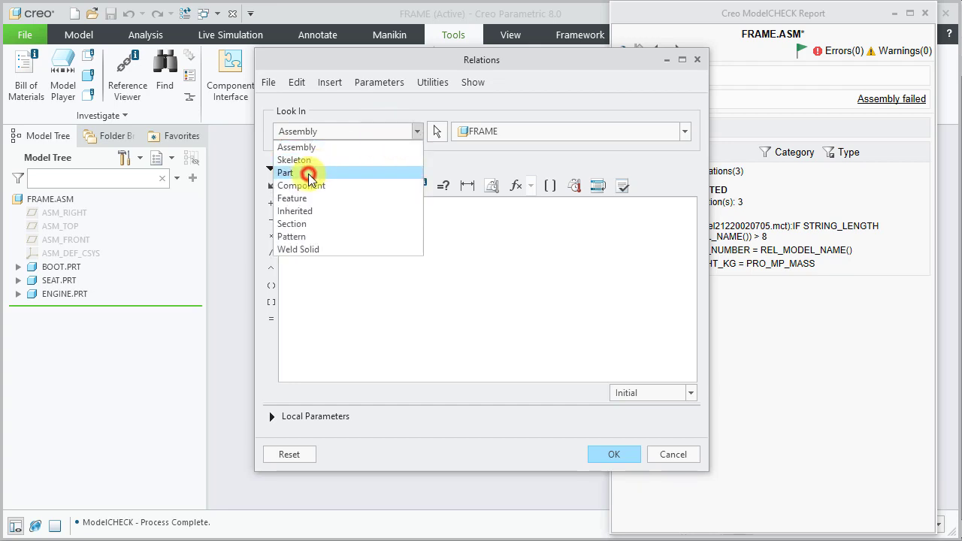
pyautogui.click(74, 266)
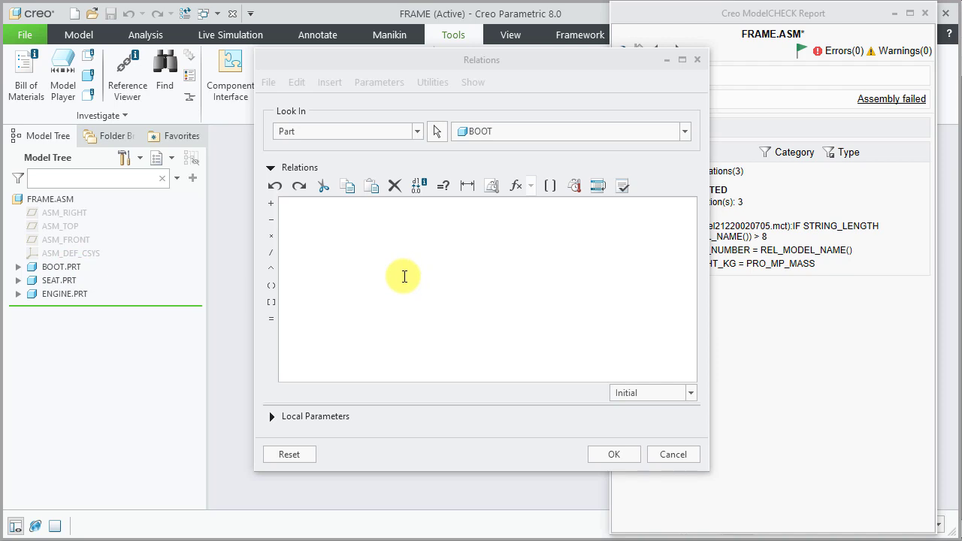
pyautogui.click(403, 276)
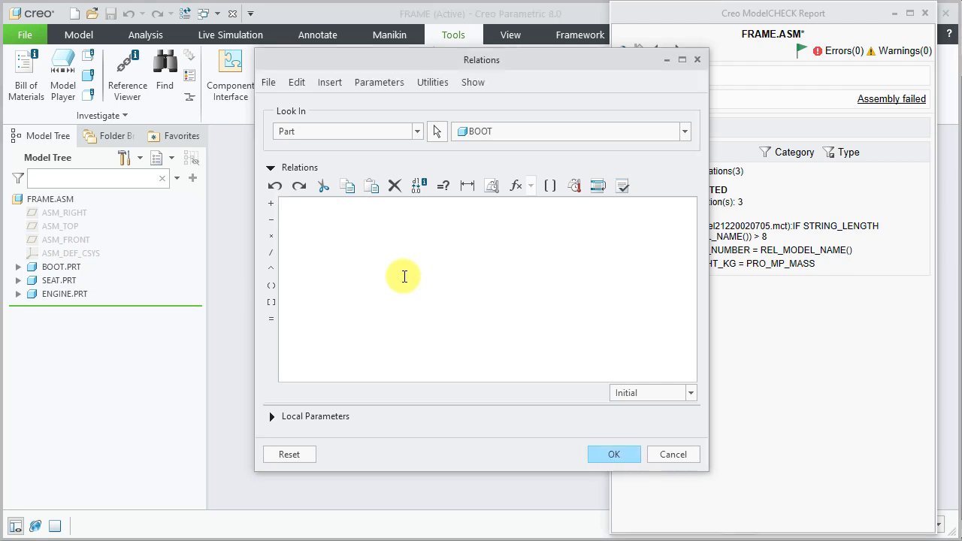